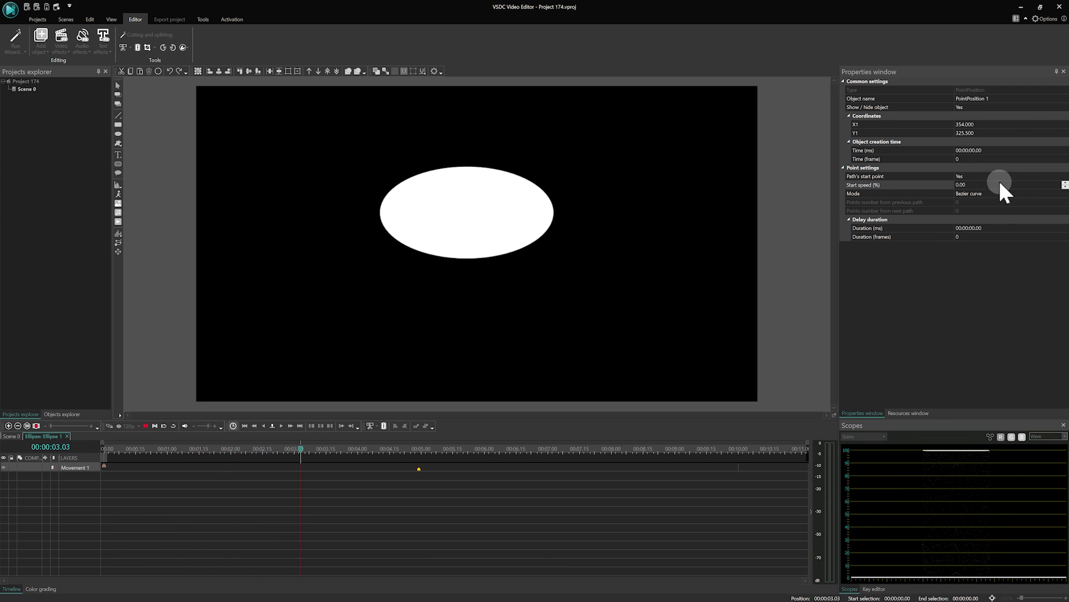
Reshape the time remapping curve by extending the tangent handles of its points at 00:00:05.10 and 00:00:07.20.
left_click(997, 184)
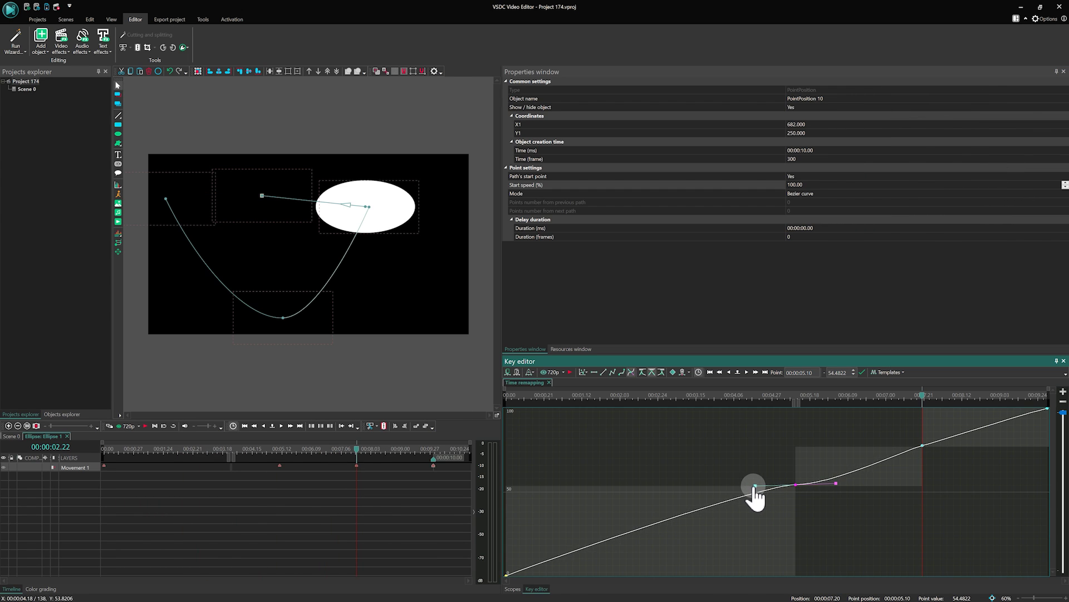
left_click_drag(755, 487, 724, 486)
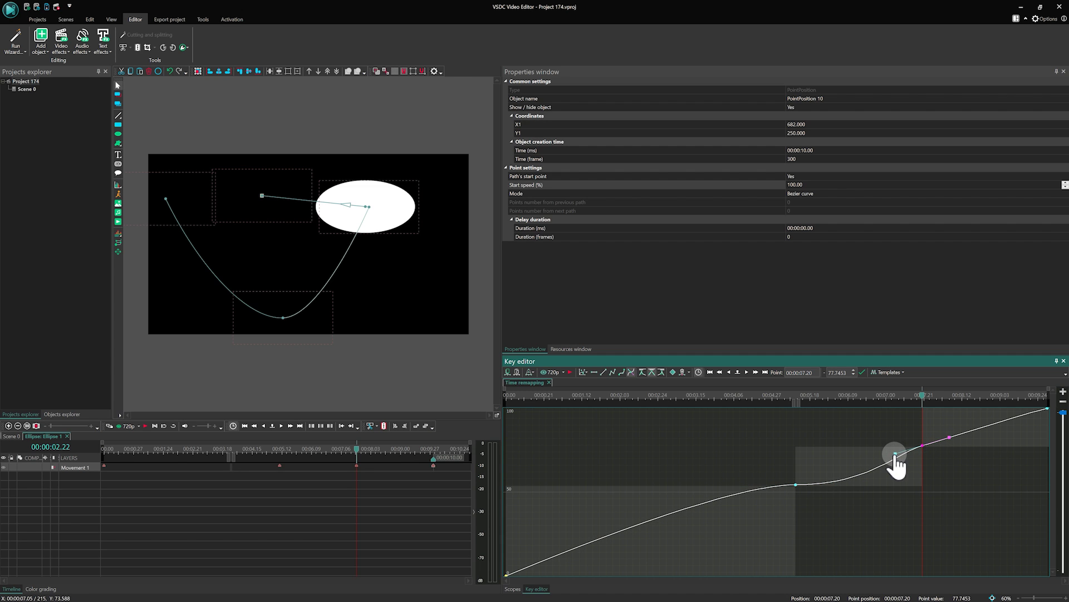
left_click_drag(895, 454, 847, 448)
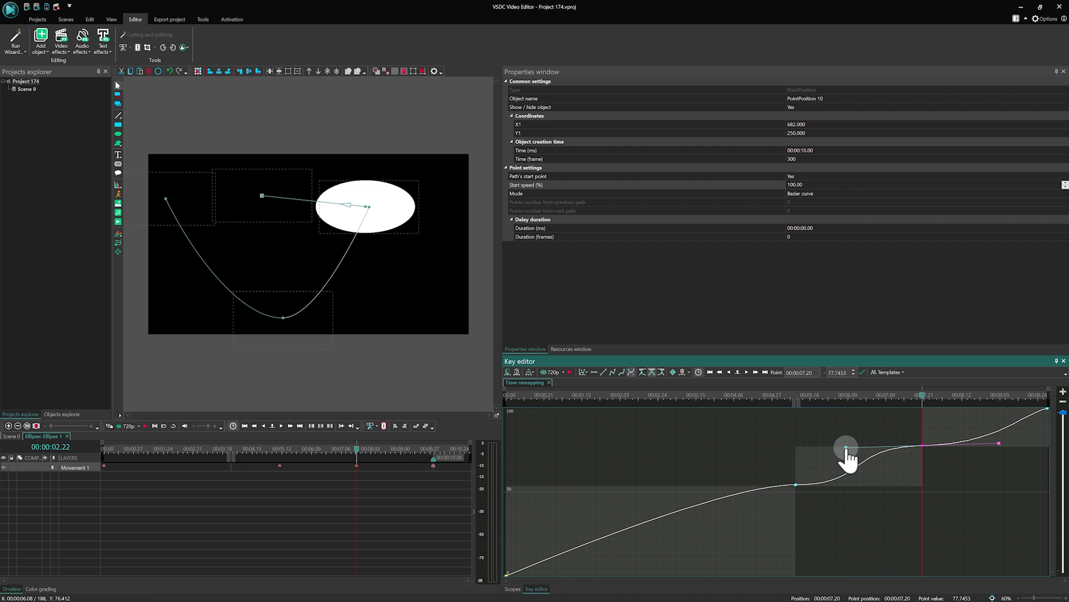
left_click(516, 397)
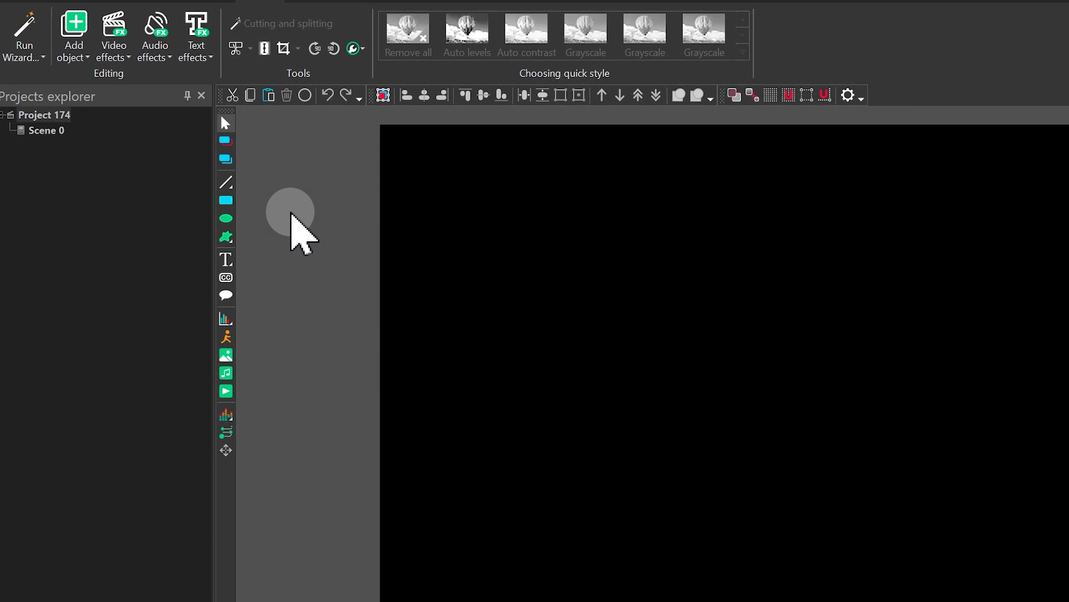
Draw an ellipse about 596 by 317 px in the upper-left part of the scene and open it for editing.
left_click(355, 323)
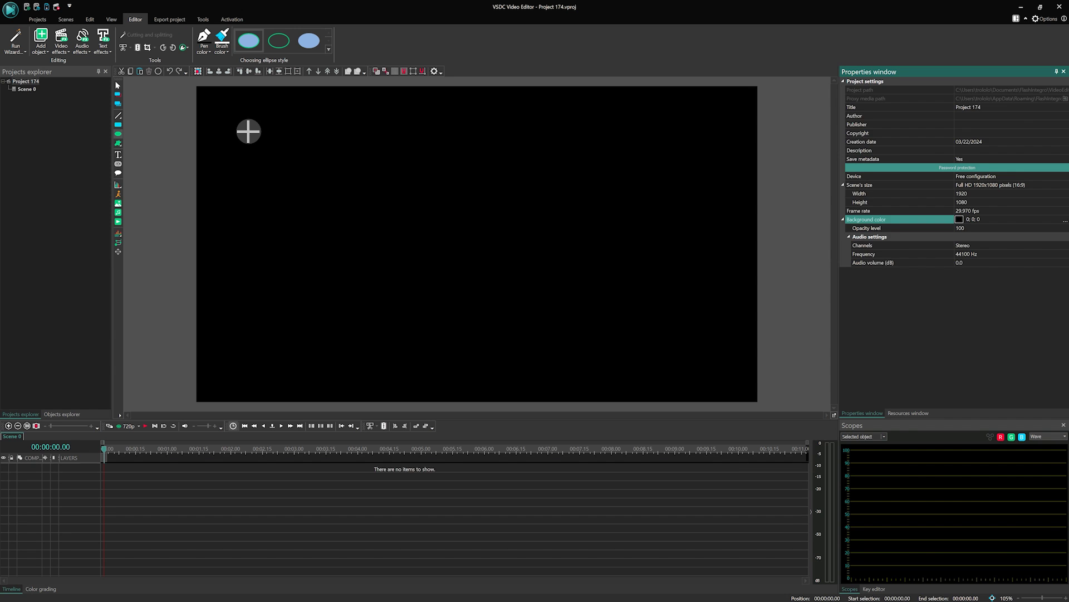
left_click_drag(757, 312, 1025, 576)
mouse_move(345, 226)
left_mouse_down()
mouse_move(433, 317)
mouse_move(418, 269)
mouse_move(431, 243)
mouse_move(423, 224)
left_mouse_up()
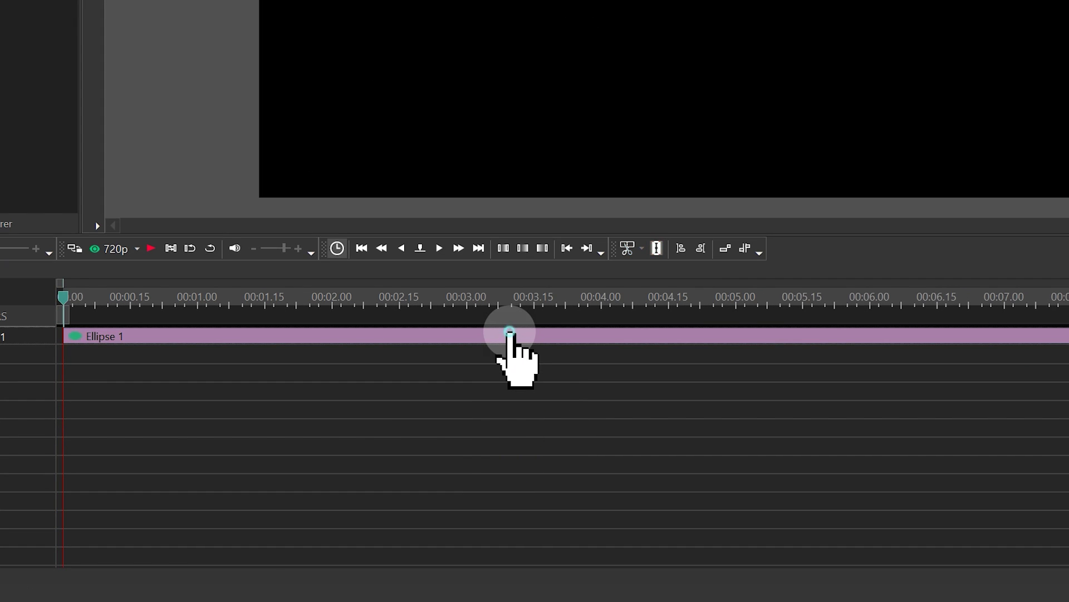
double_click(316, 466)
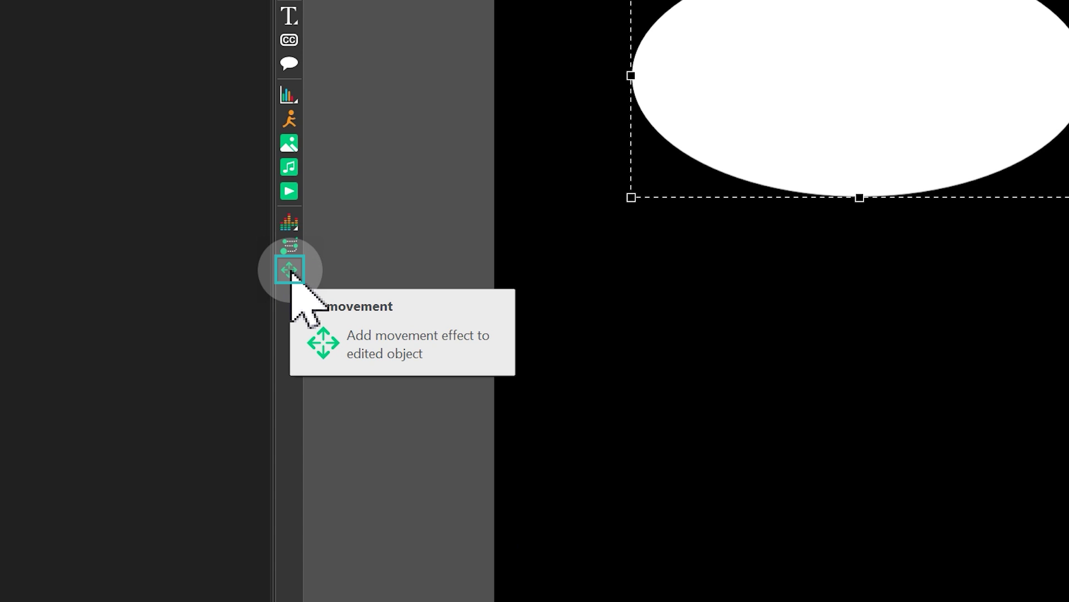
Add a movement effect continuing the trajectory to the end of the object, place its end point at about X 1604, Y 876, and preview it.
key("shift+m")
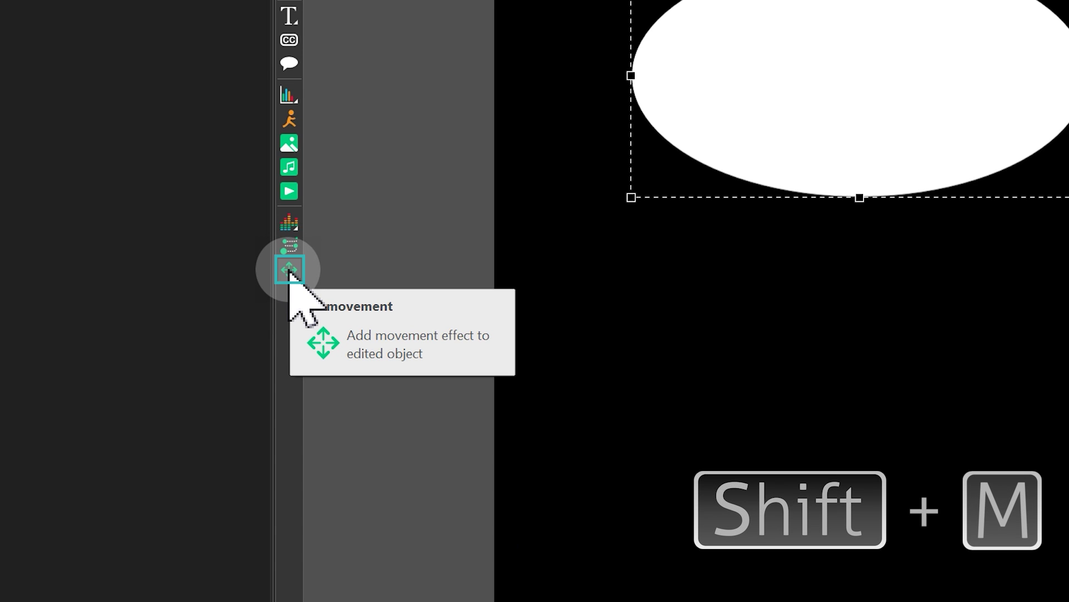
left_click(288, 270)
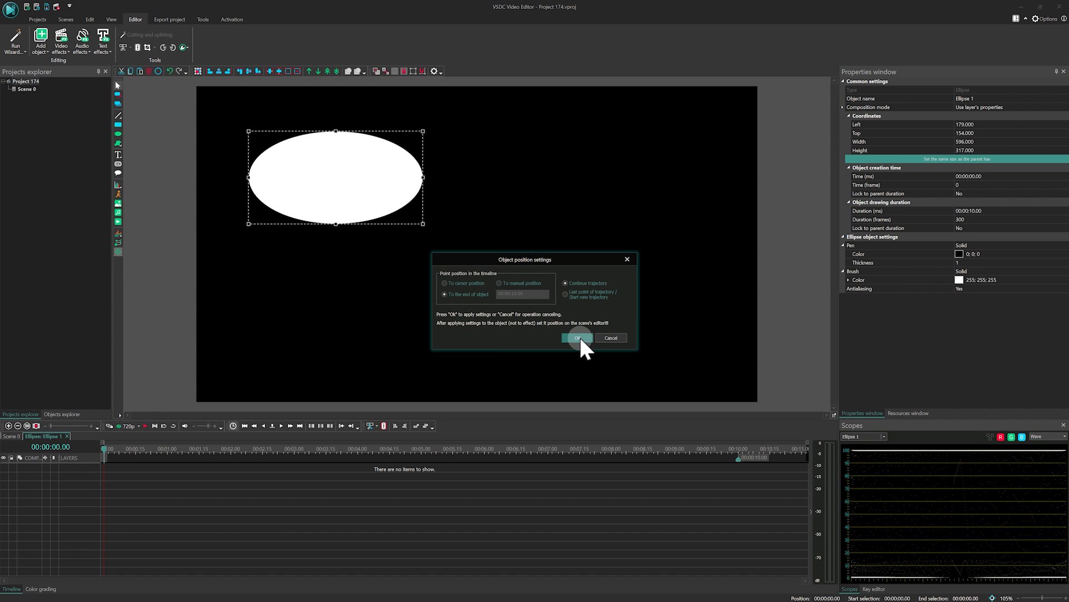
left_click(578, 337)
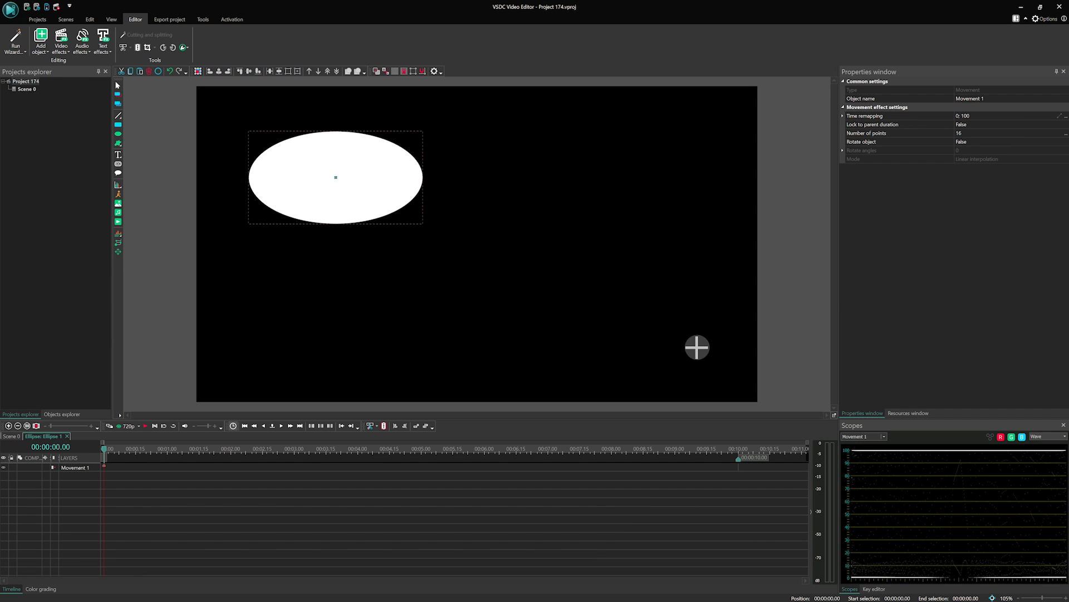
left_click(665, 342)
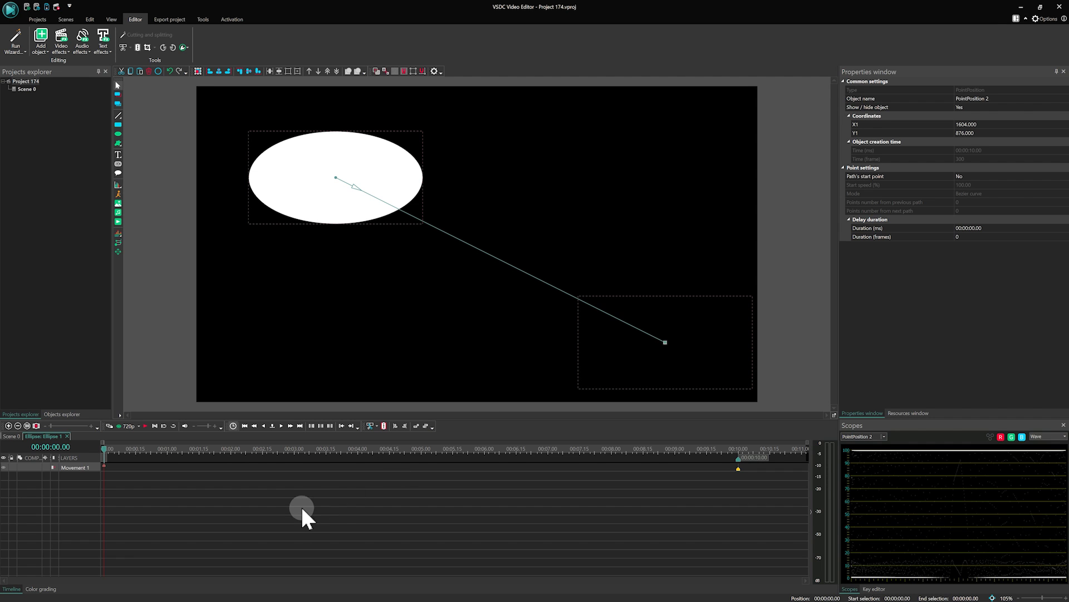
key("space")
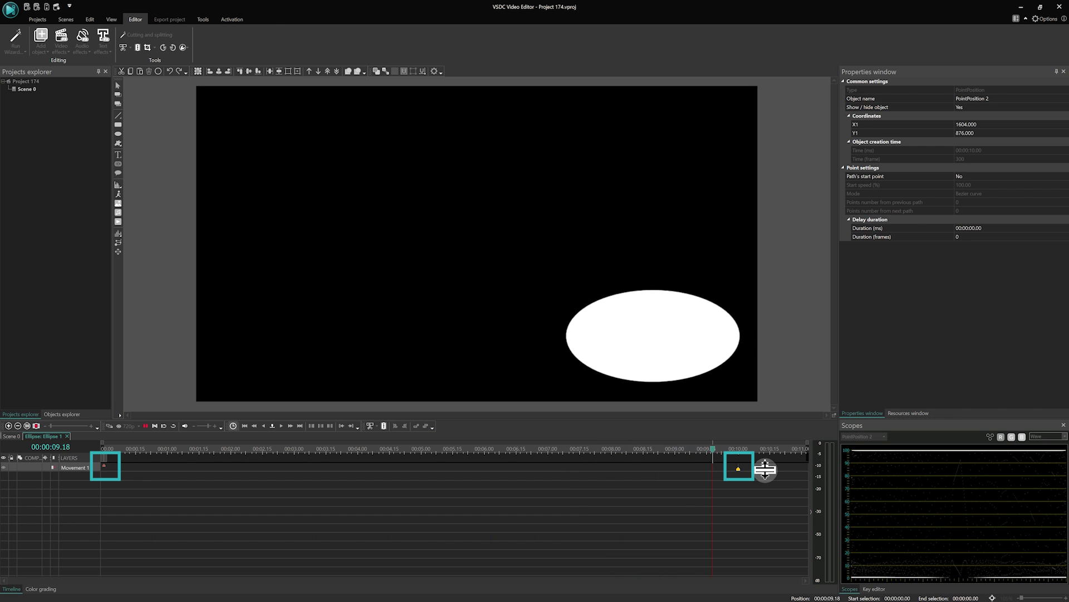
Shift the movement's end point on the timeline to about 00:00:04.29 and play back the faster motion.
left_click(302, 448)
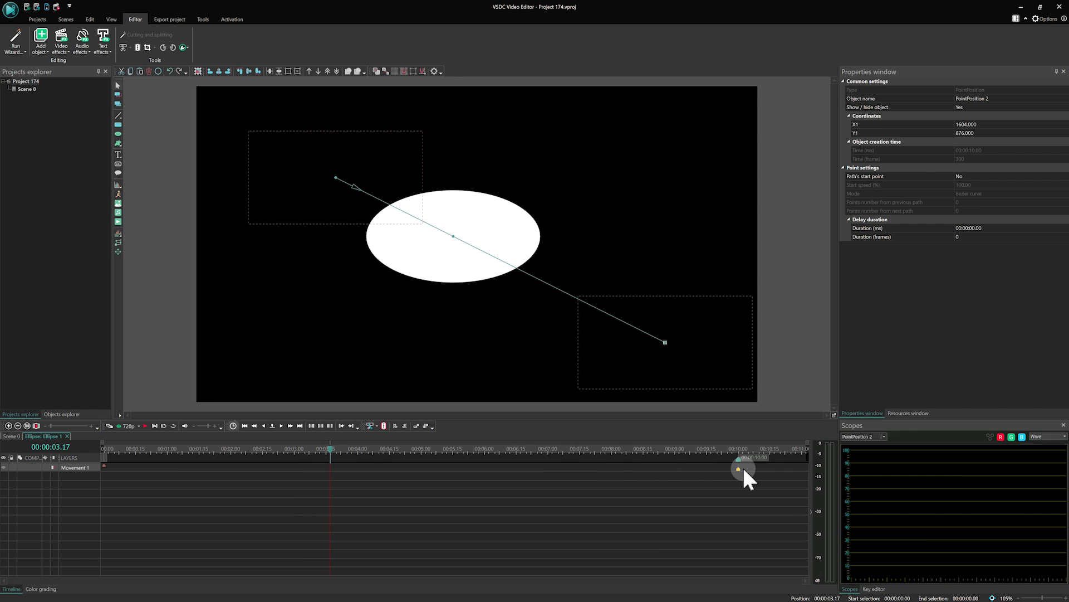
left_click_drag(740, 466, 419, 469)
key("space")
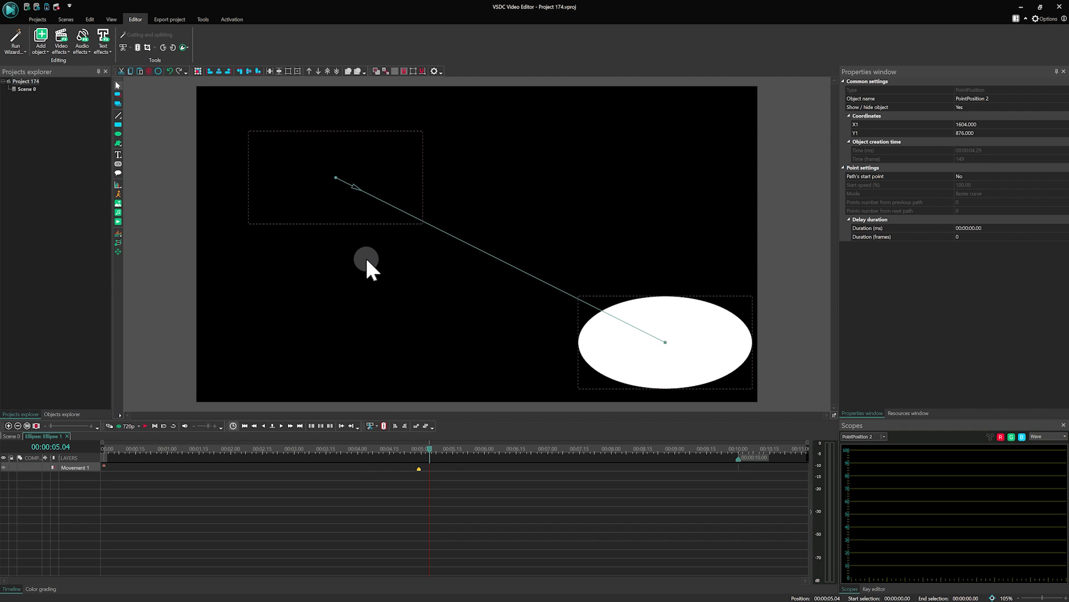
Bend the movement path into an S-curve with the Bezier handles of its start and end points, and scrub through the motion.
left_click(335, 177)
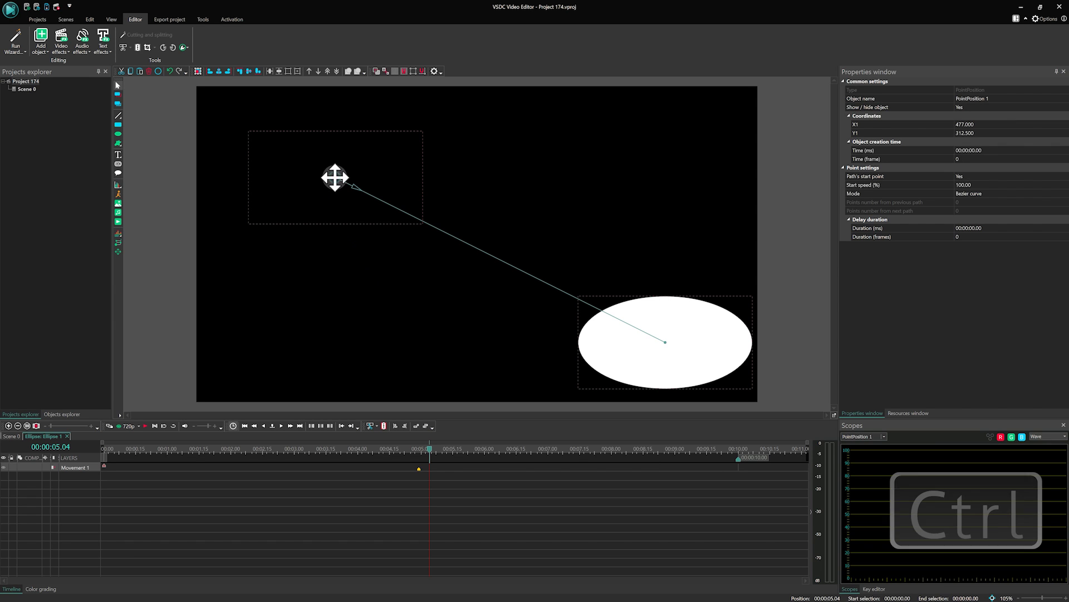
left_click(335, 177, "ctrl")
left_click(335, 177, "ctrl")
left_click_drag(336, 177, 609, 149)
left_click_drag(665, 342, 464, 367)
left_click_drag(429, 446, 416, 443)
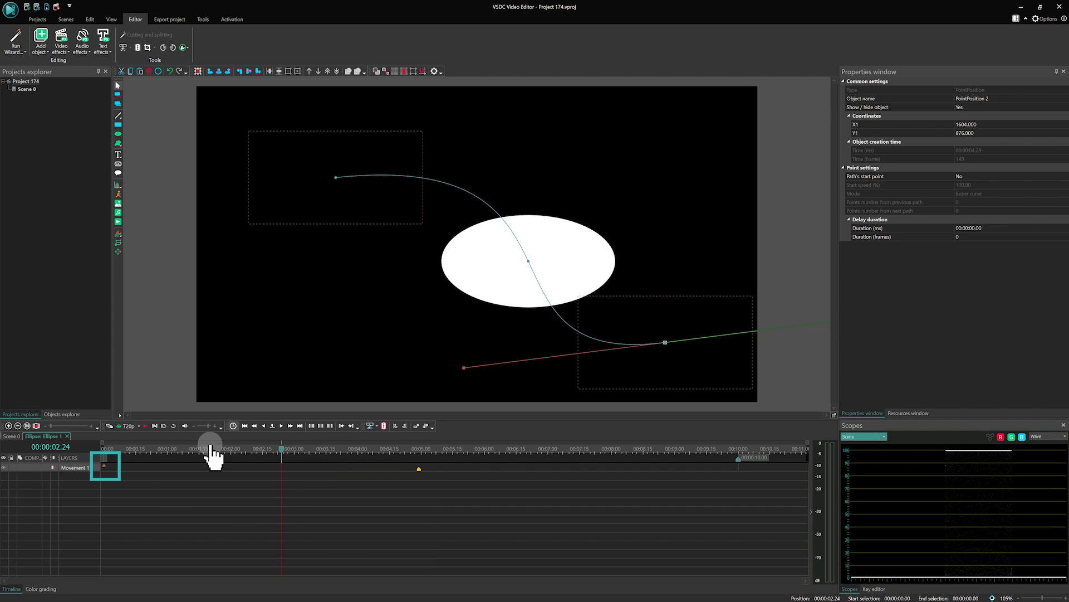
Move the path's start point to X1 354 and Y1 325.5.
left_click(104, 466)
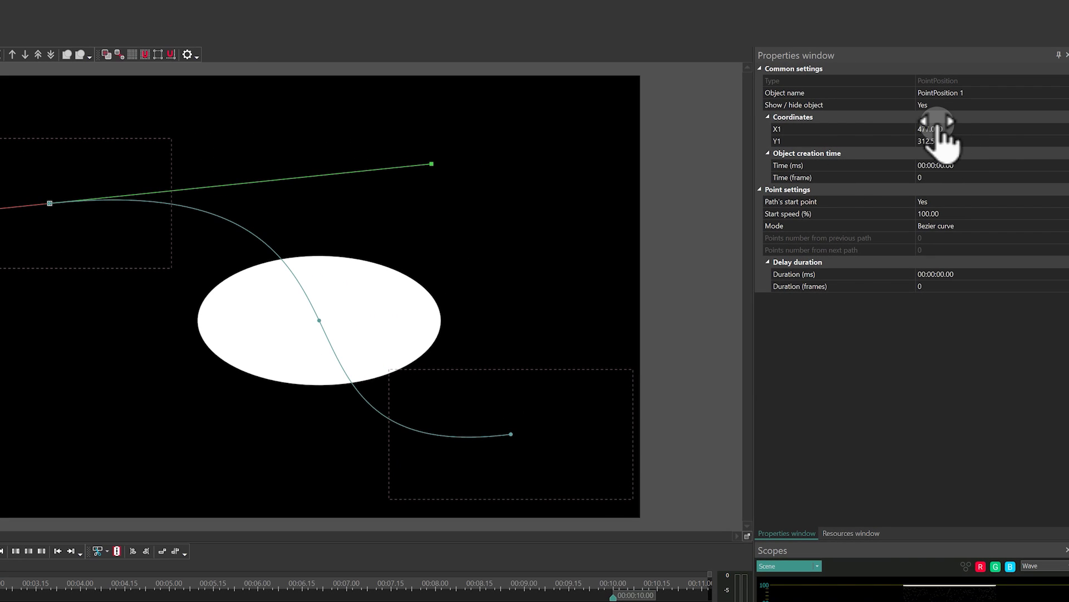
left_click(963, 124)
mouse_move(928, 128)
left_mouse_down()
mouse_move(941, 126)
mouse_move(922, 130)
mouse_move(931, 134)
left_mouse_up()
Set the start point's creation time to 00:00:01.00 and return the point to 00:00:00.00 on the timeline.
left_click(948, 165)
key("BackSpace")
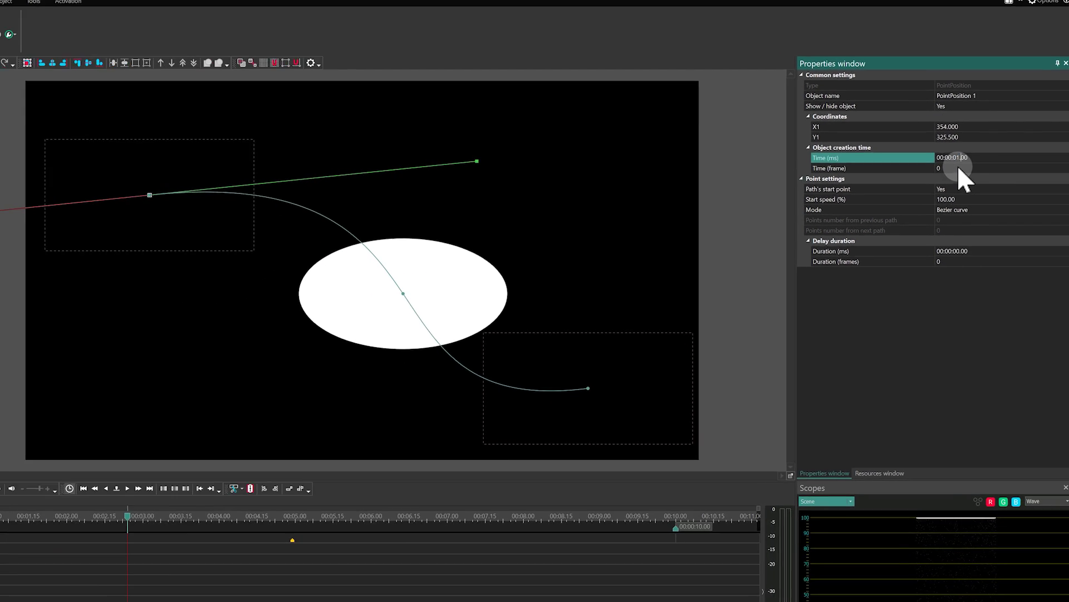
type("1")
key("Return")
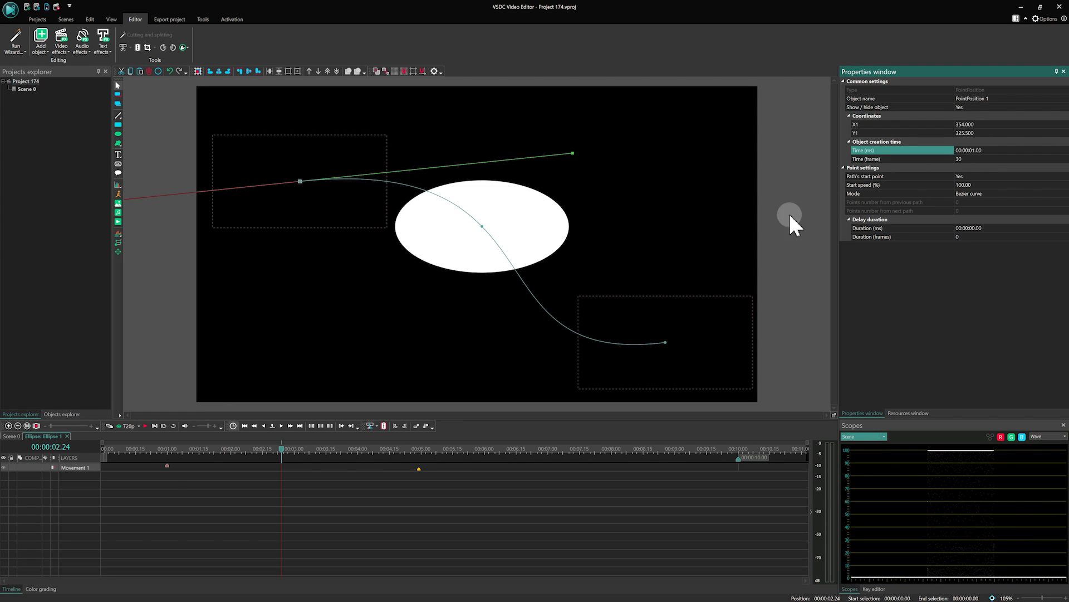
left_click_drag(167, 465, 125, 468)
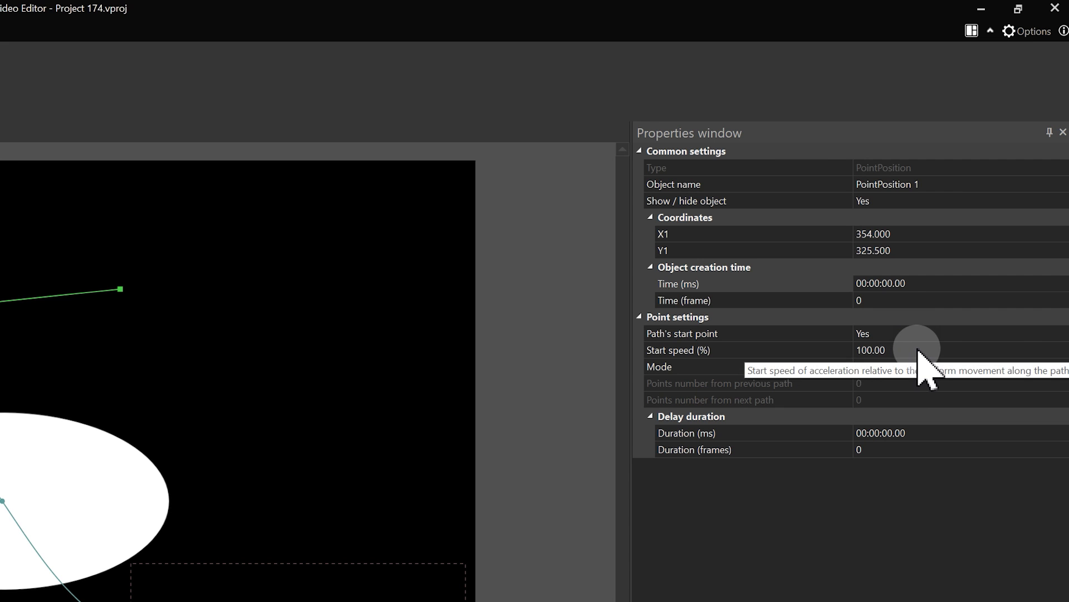
Set the start point's start speed to 0% and preview the accelerating motion.
left_click(953, 185)
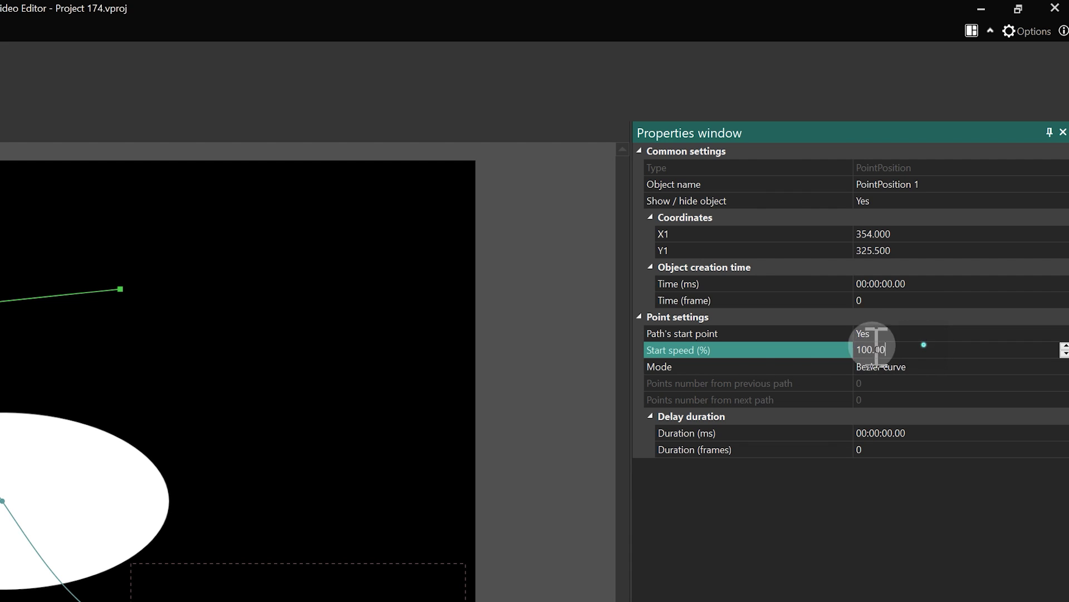
left_click_drag(876, 346, 854, 382)
type("0")
key("Return")
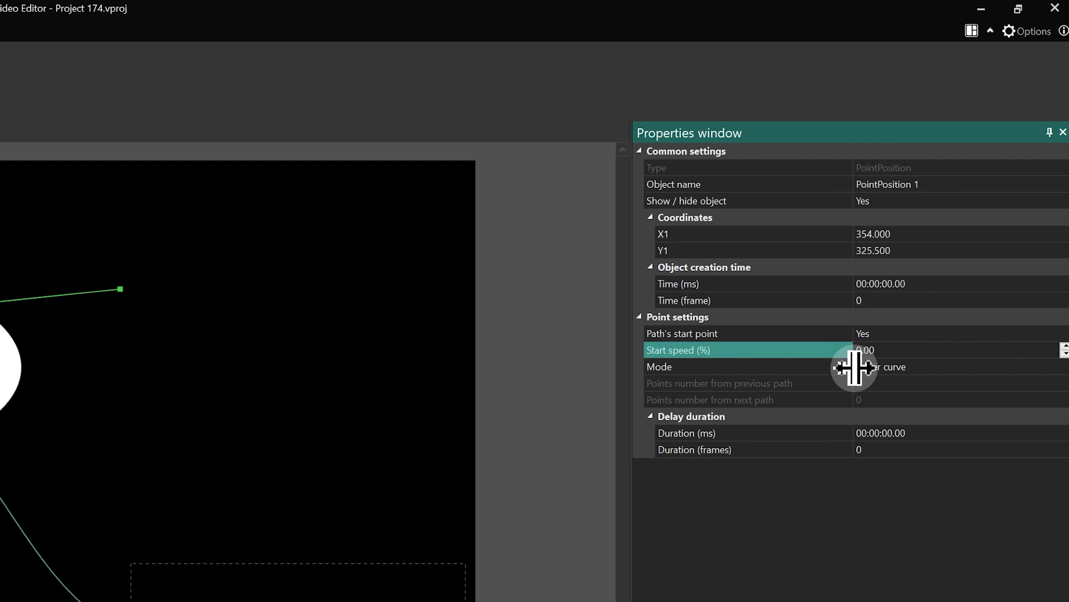
left_click(138, 447)
key("space")
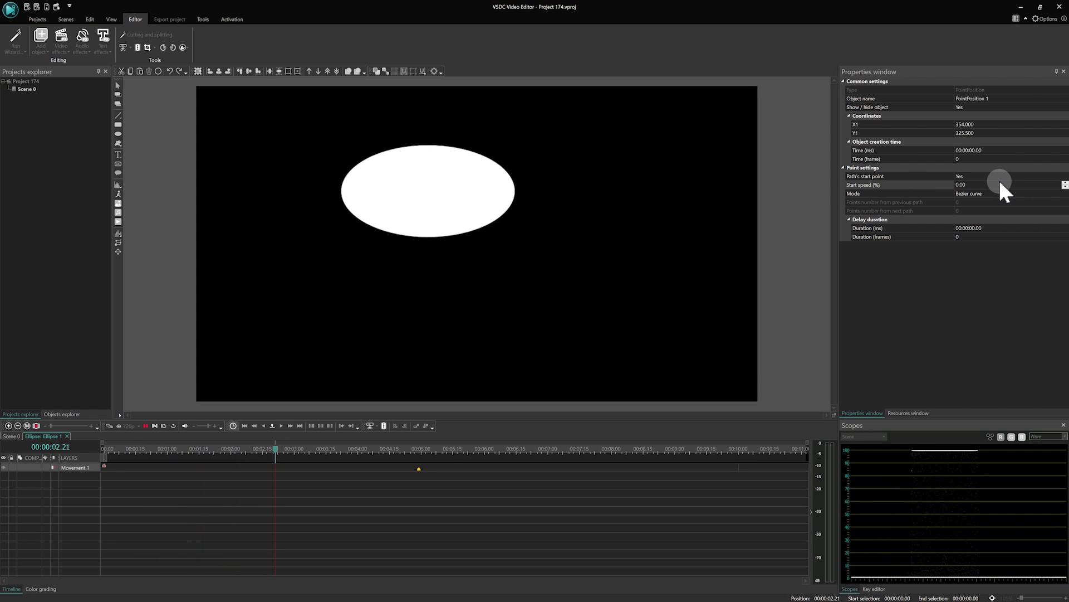
Set the start point's start speed to 200% and preview the motion from the beginning.
left_click(994, 183)
type("200")
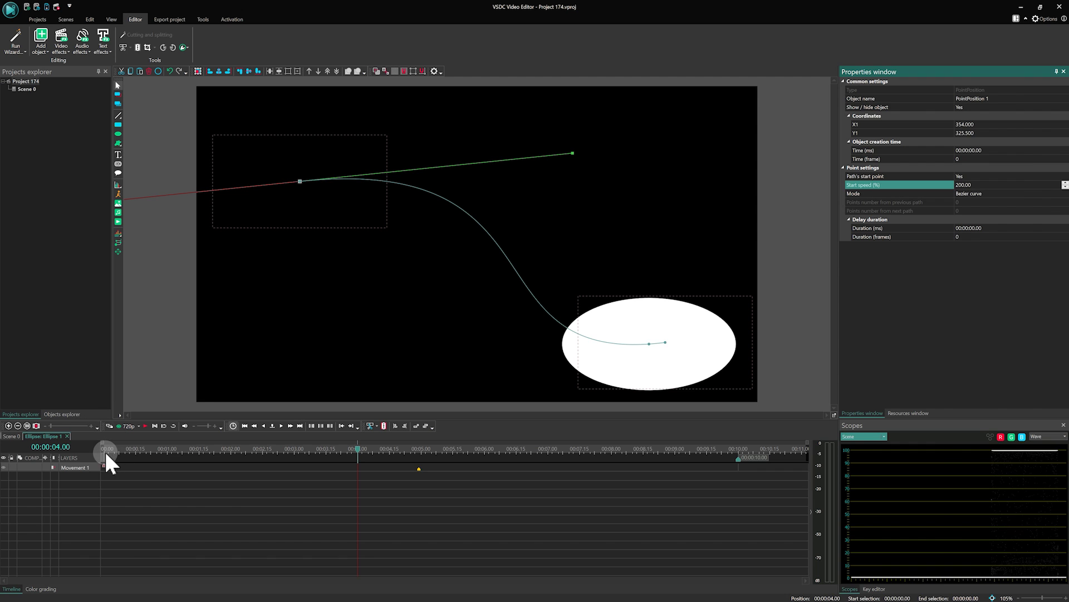
left_click(105, 449)
key("space")
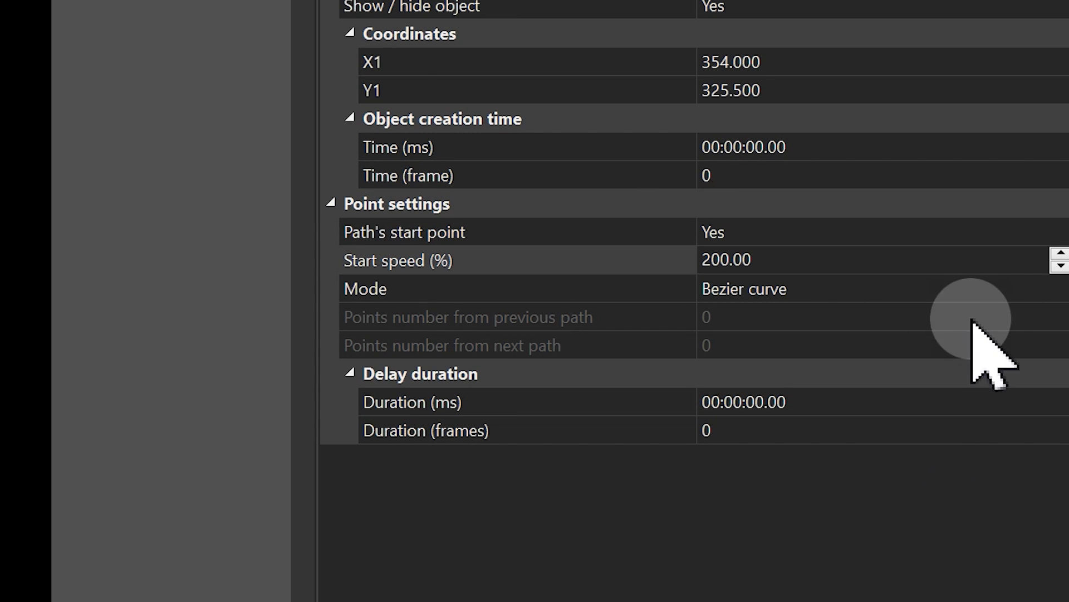
Review the movement modes available for the start point and keep Bezier curve.
left_click(1050, 283)
left_click(1051, 286)
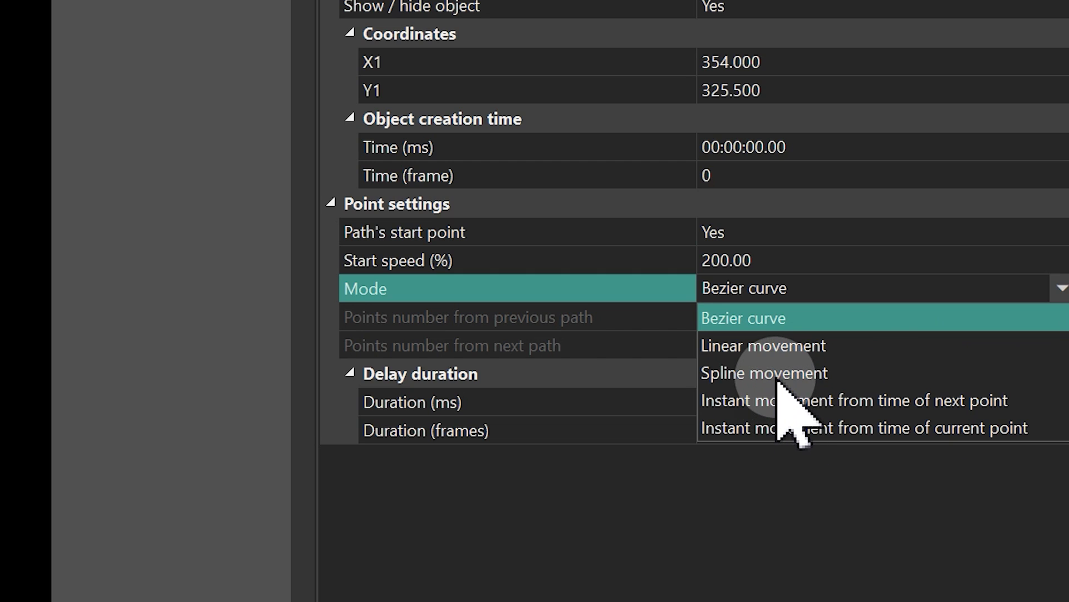
left_click(650, 291)
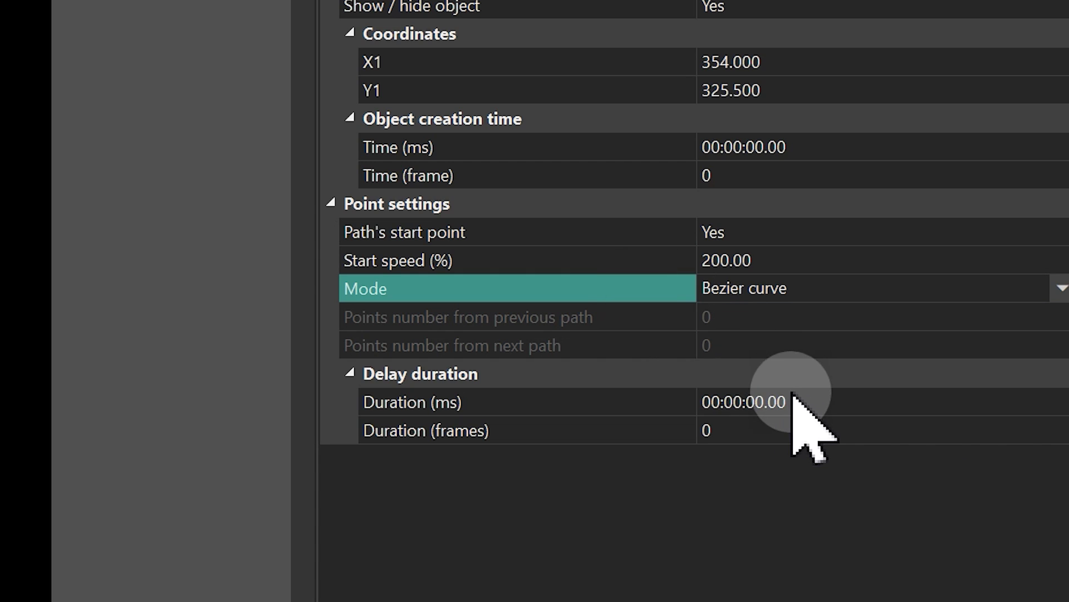
Set the start point's delay duration to 00:00:01.00 and scrub the timeline to check the pause.
left_click(764, 405)
key("BackSpace")
type("1")
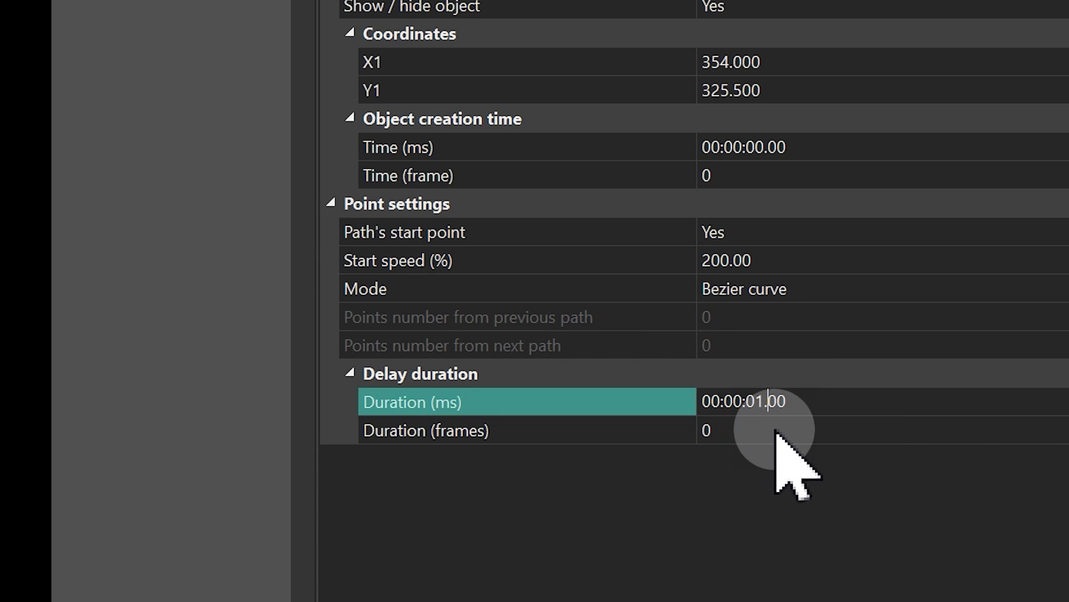
key("Return")
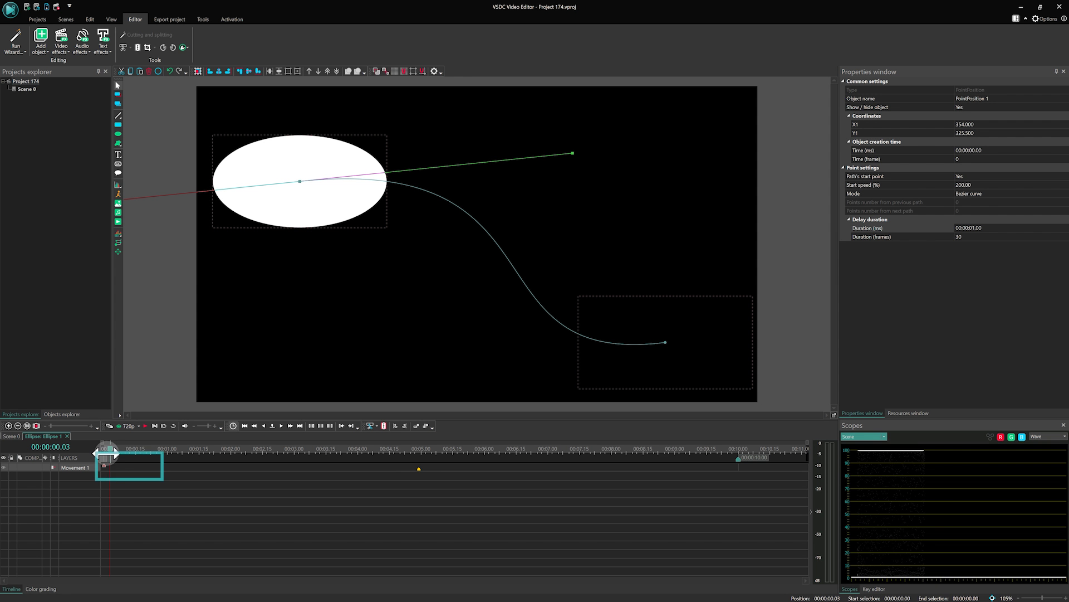
left_click_drag(161, 449, 179, 448)
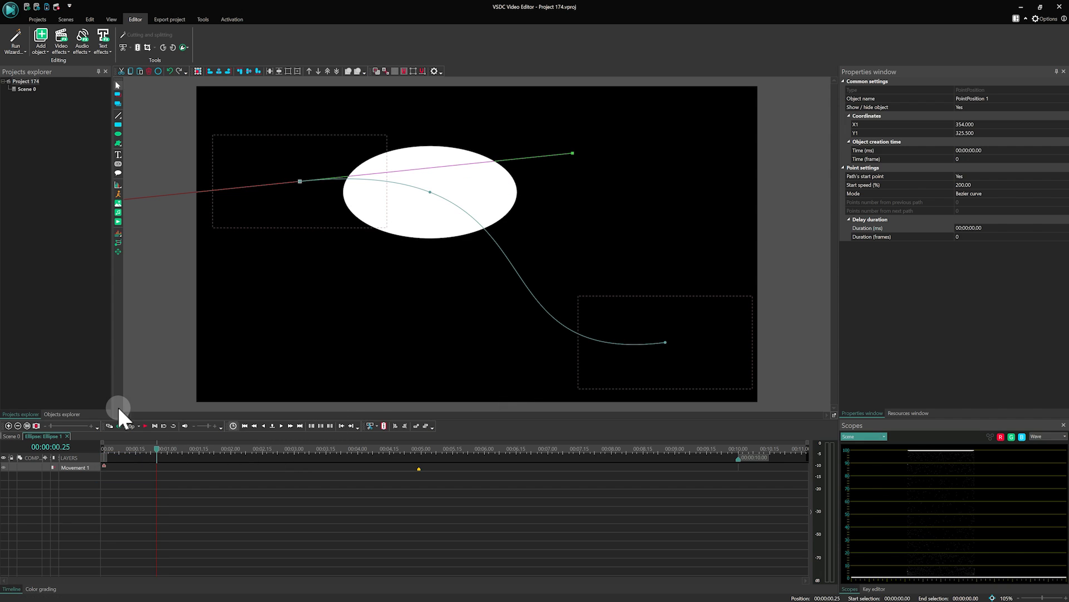
Continue the trajectory from the second point to the end of the object, placing a third point in the scene's upper-right area.
left_click(418, 468)
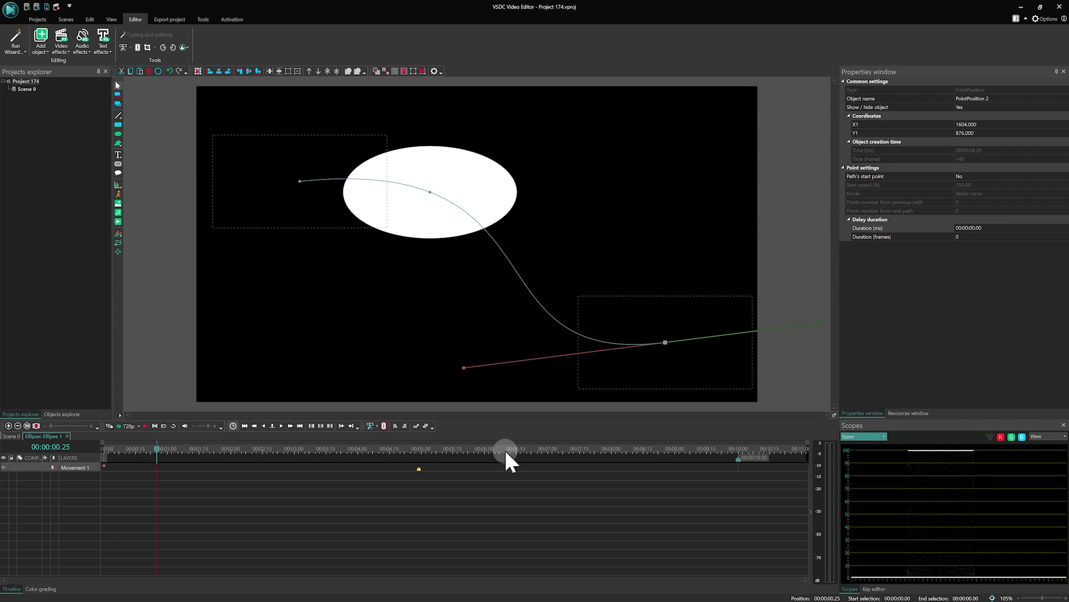
left_click(505, 449)
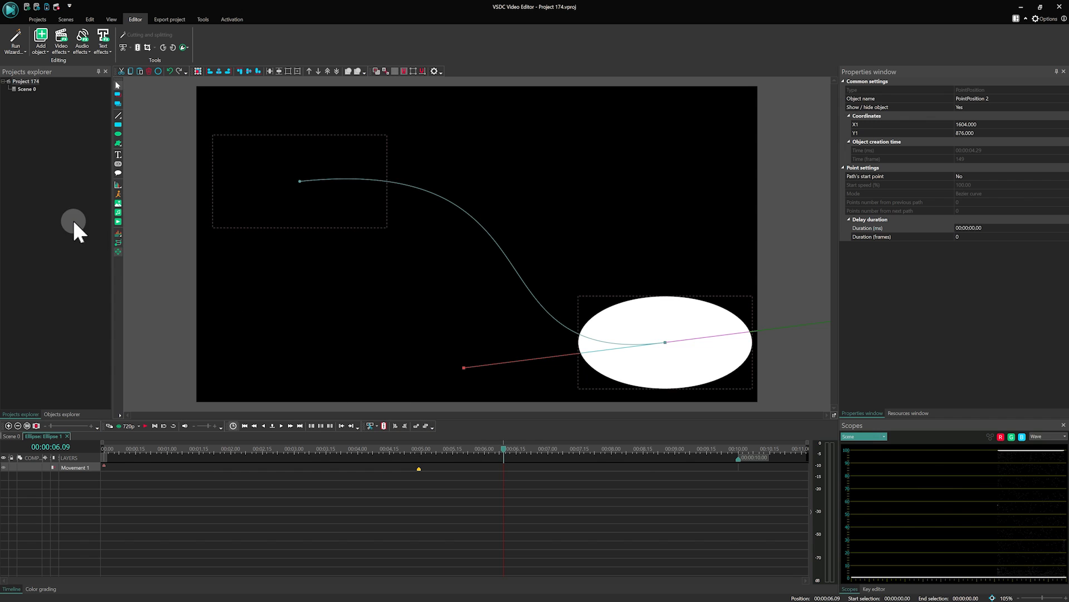
left_click(118, 253)
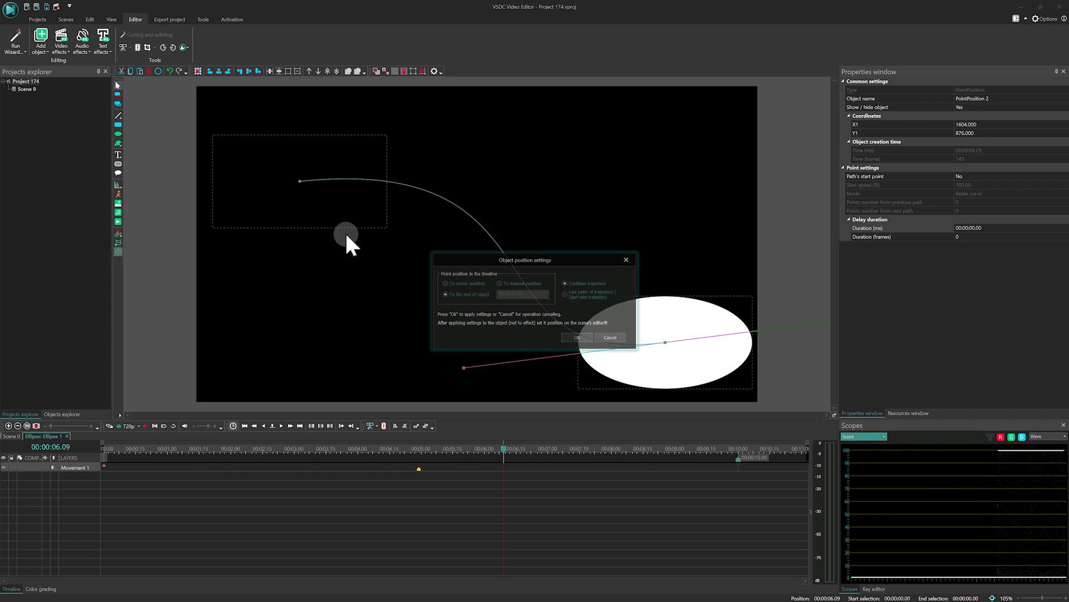
left_click(577, 329)
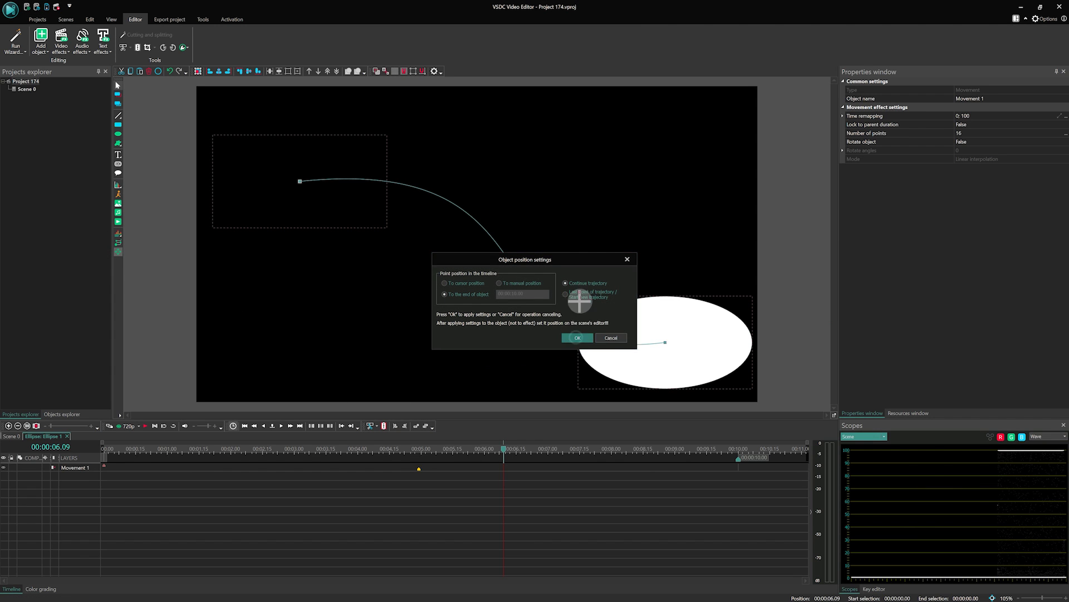
left_click(590, 150)
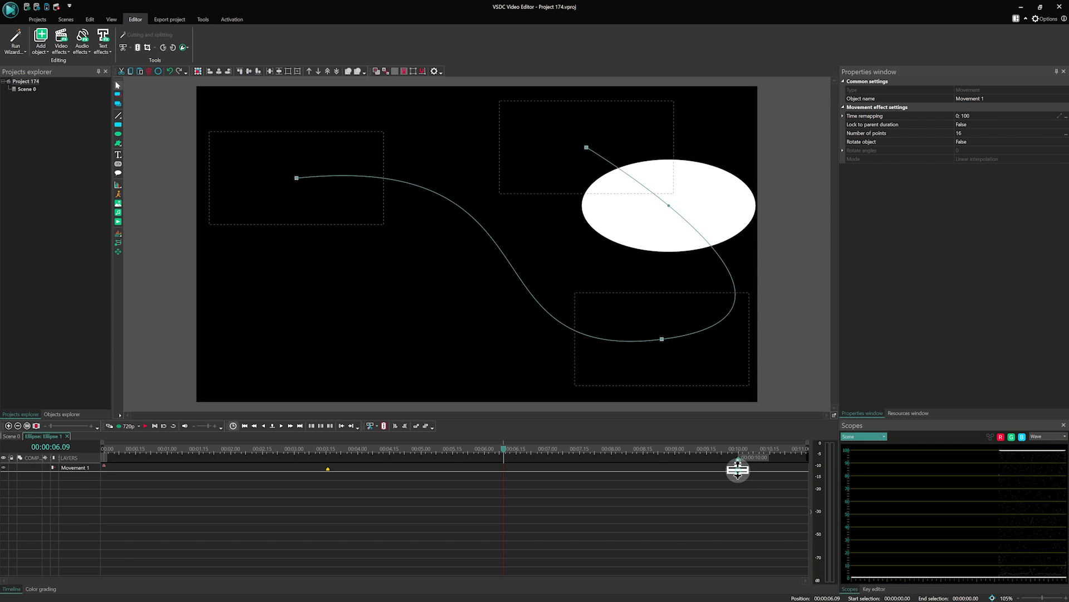
Select the third trajectory point and reposition it in the scene, finishing in the upper middle area, to check the automatic timing.
left_click(738, 469)
left_click_drag(584, 148, 708, 316)
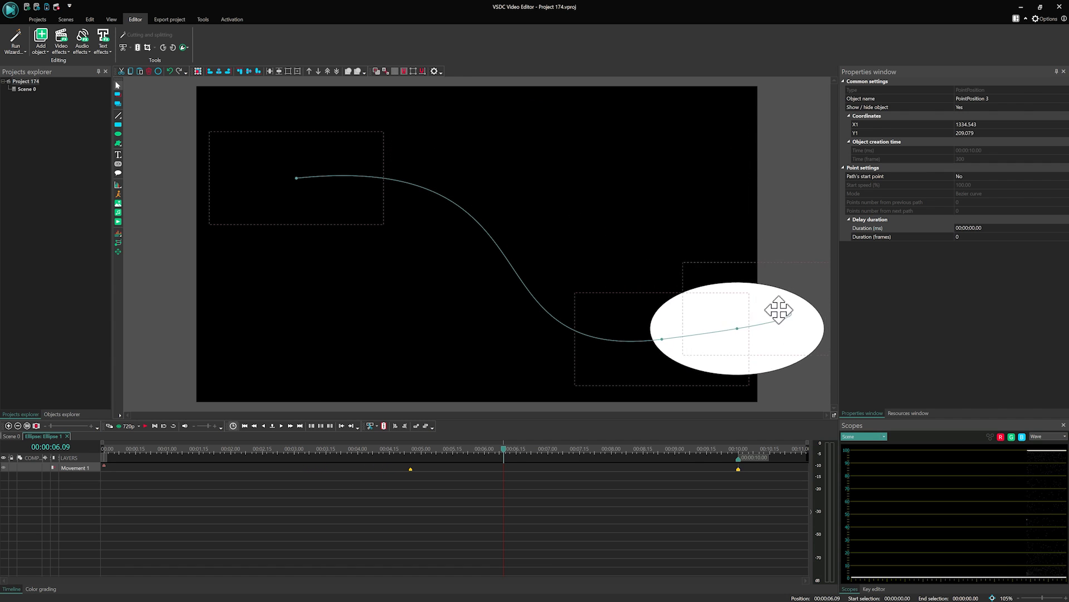
left_click_drag(787, 334, 519, 172)
Make the second and third trajectory points path start points, placing the third point at X 937, Y 176.
left_click(322, 467)
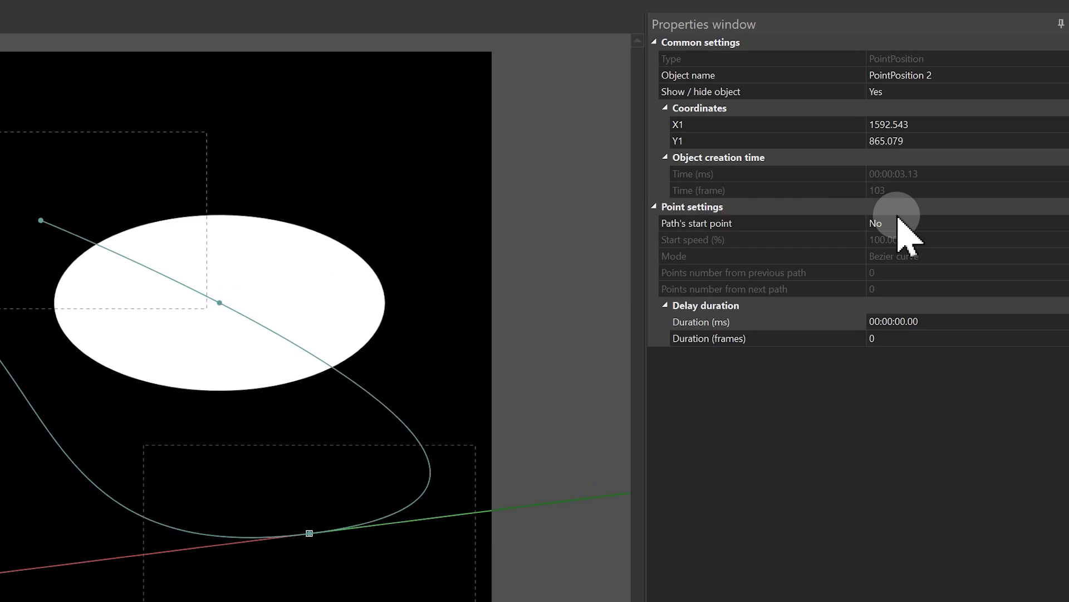
left_click(975, 175)
left_click(860, 249)
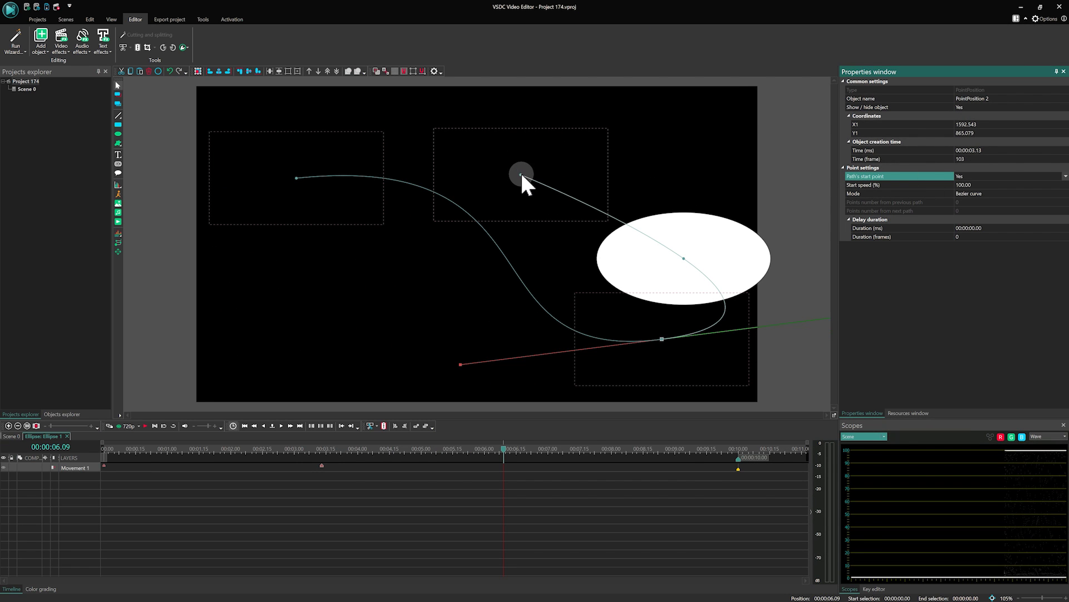
left_click_drag(520, 173, 624, 177)
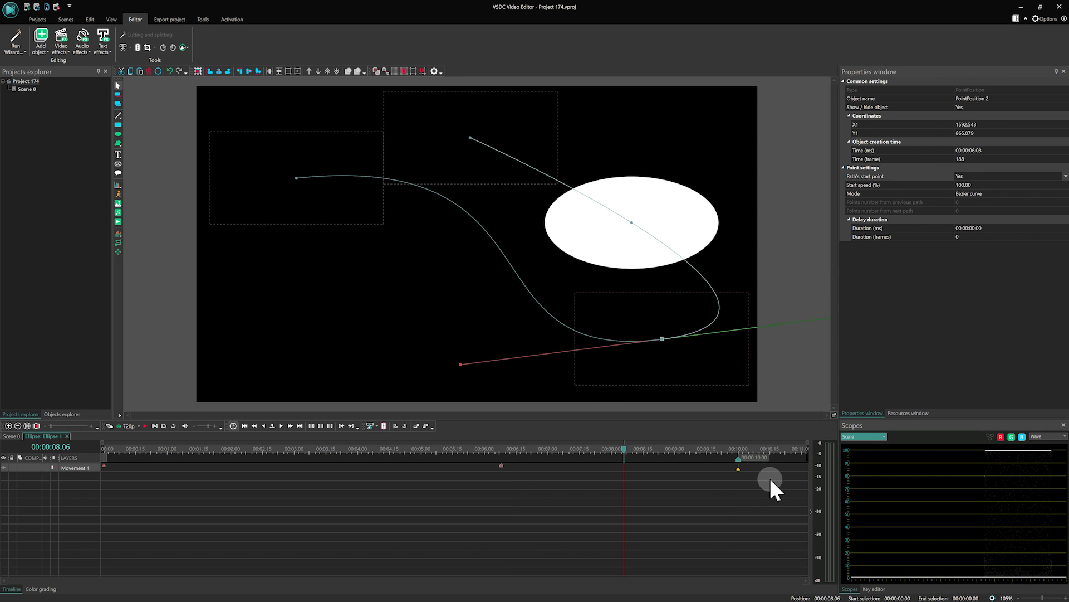
left_click(738, 470)
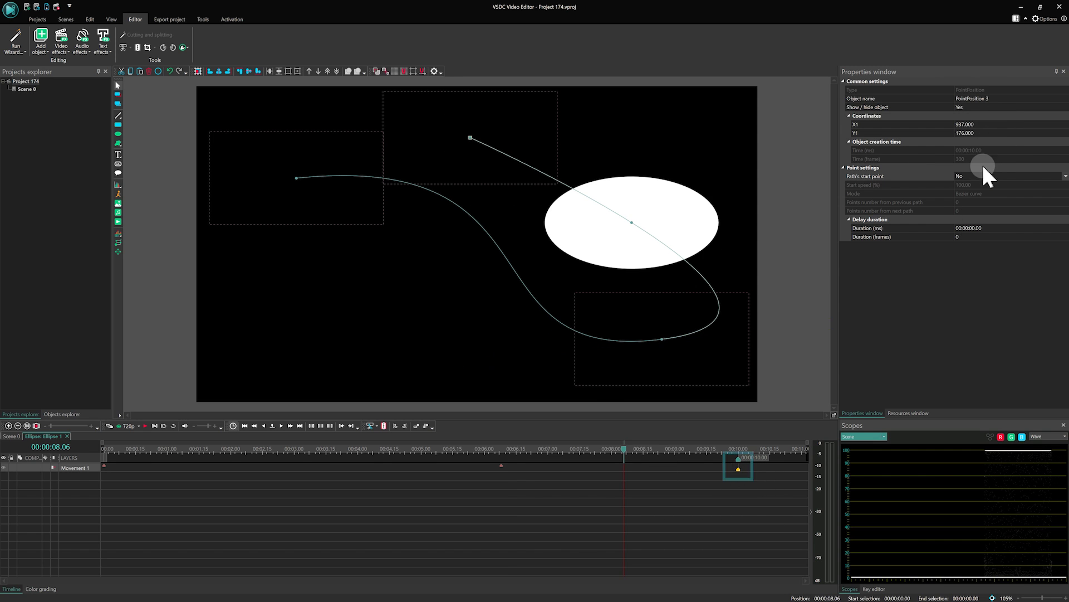
double_click(978, 175)
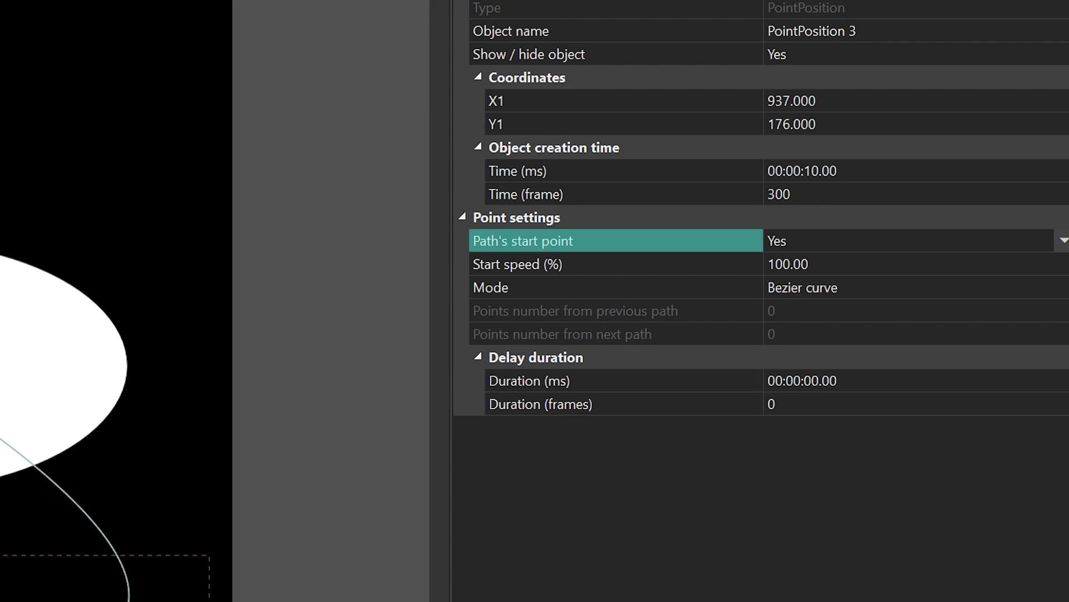
Move the second point to 00:00:02.08 and the third point to 00:00:04.17 on the timeline, and preview the motion from the beginning.
left_click(501, 466)
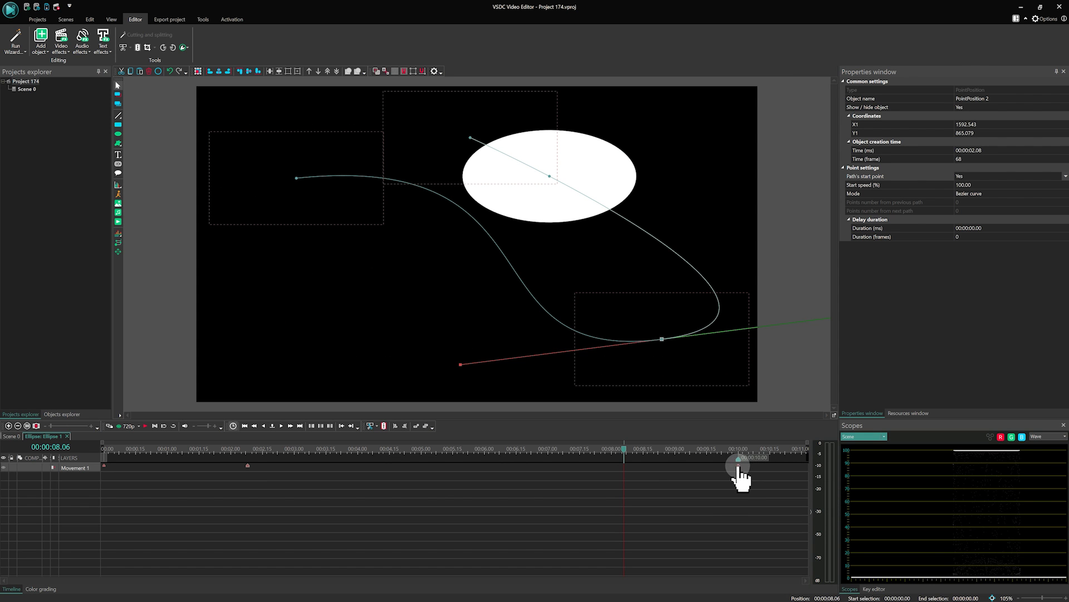
left_click_drag(738, 466, 393, 456)
left_click(202, 444)
key("space")
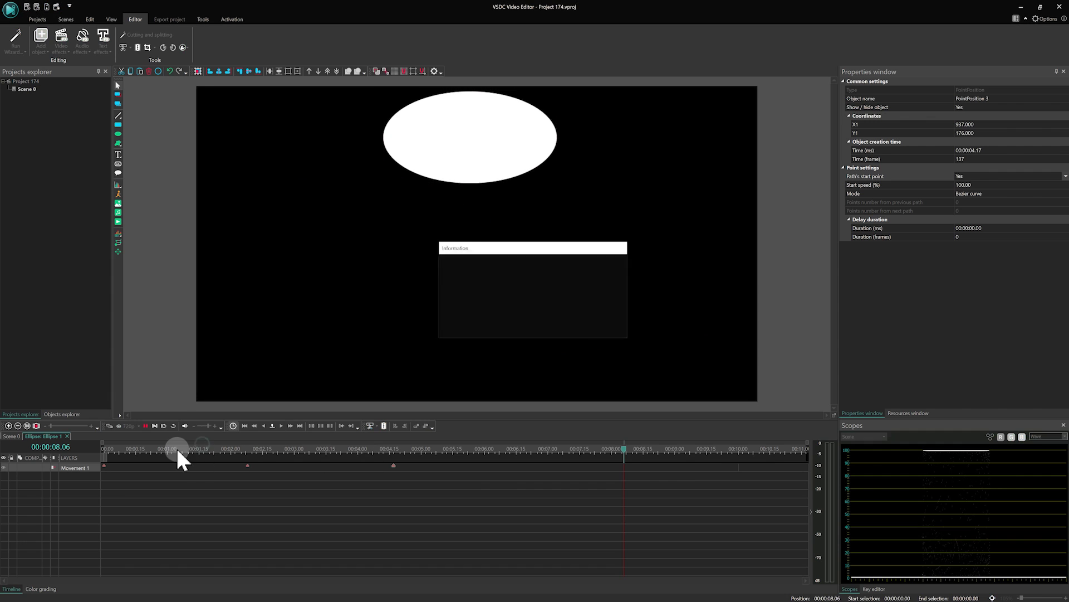
left_click(109, 443)
key("space")
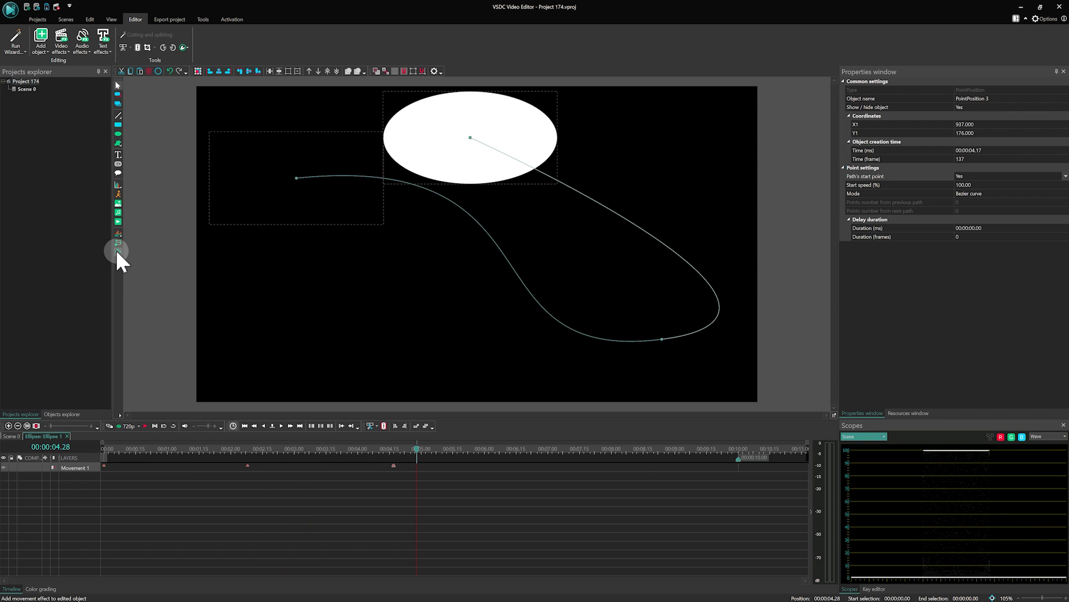
Continue the trajectory with a point at the timeline cursor position, 00:00:04.28, placed at X 517, Y 644 in the scene.
left_click(117, 253)
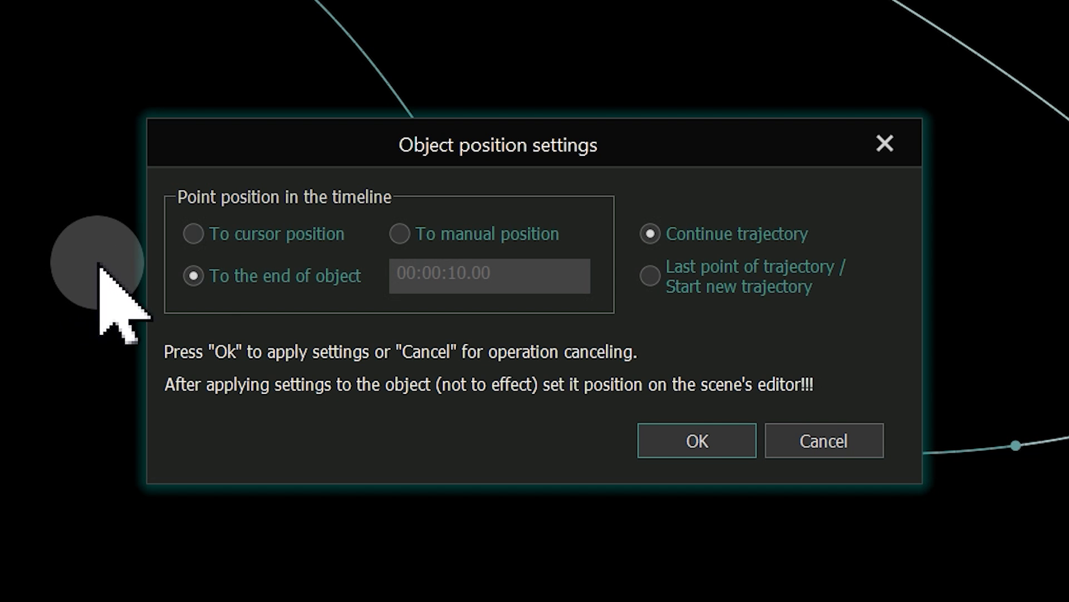
left_click(444, 283)
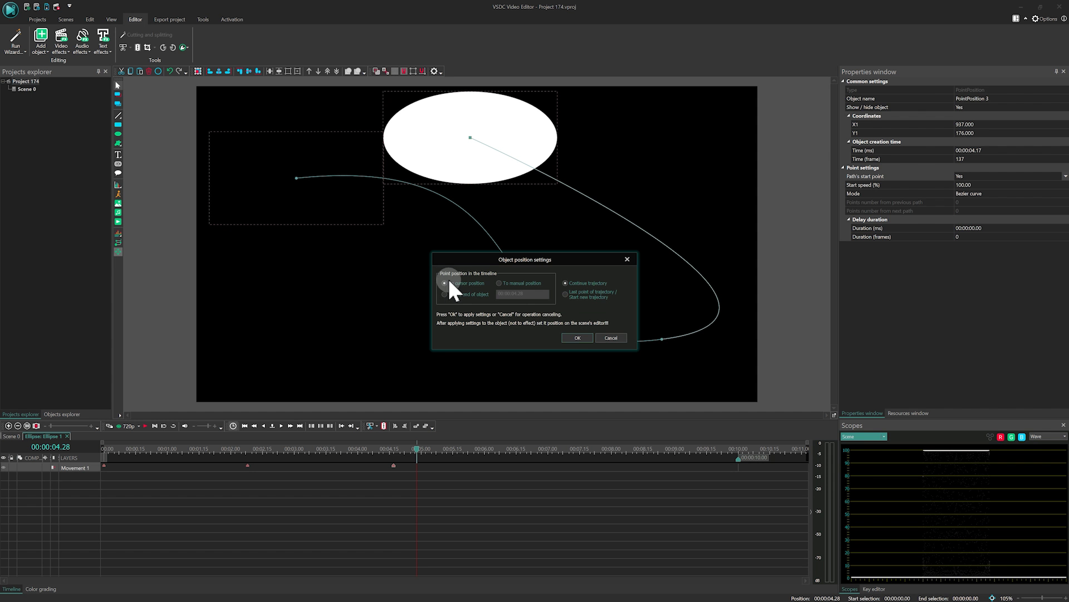
left_click(697, 441)
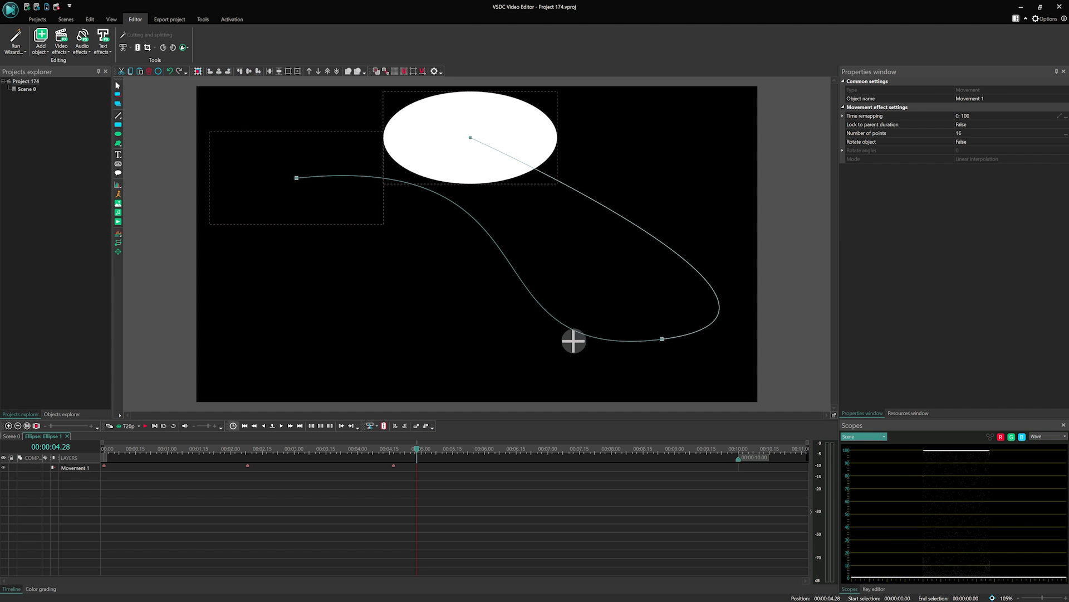
left_click(348, 274)
Continue the trajectory with a point at the cursor position, 00:00:03.09, and move it to X 1517, Y 441.
left_click(313, 449)
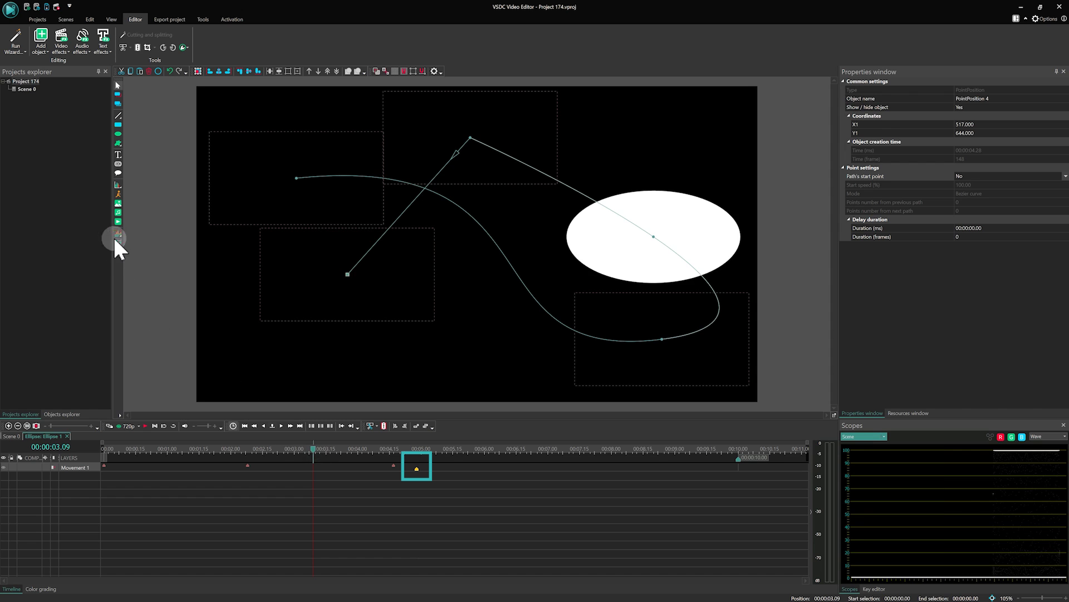
left_click(119, 252)
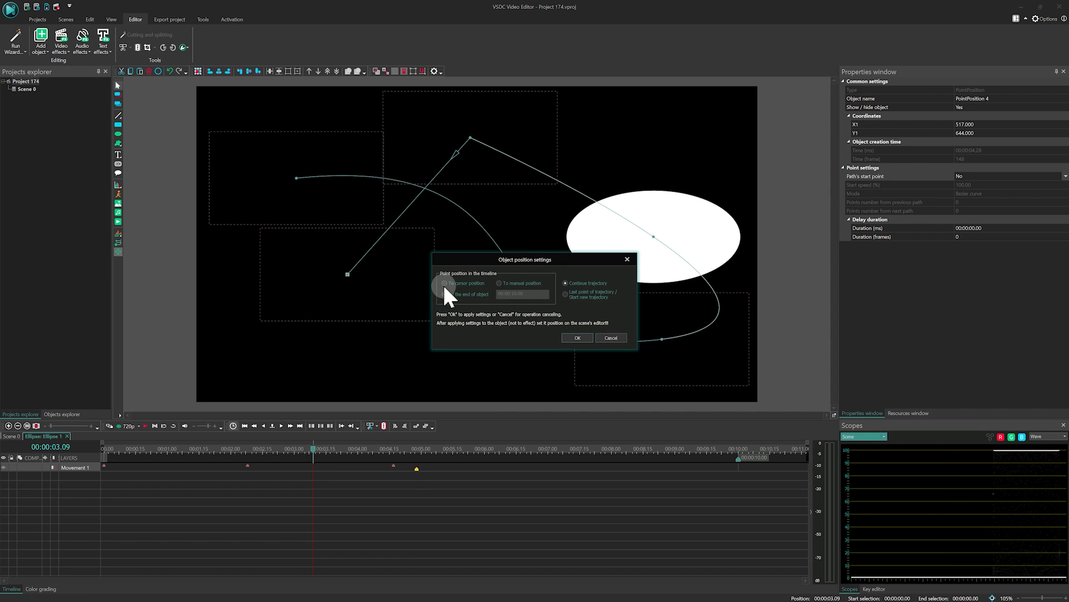
left_click(578, 337)
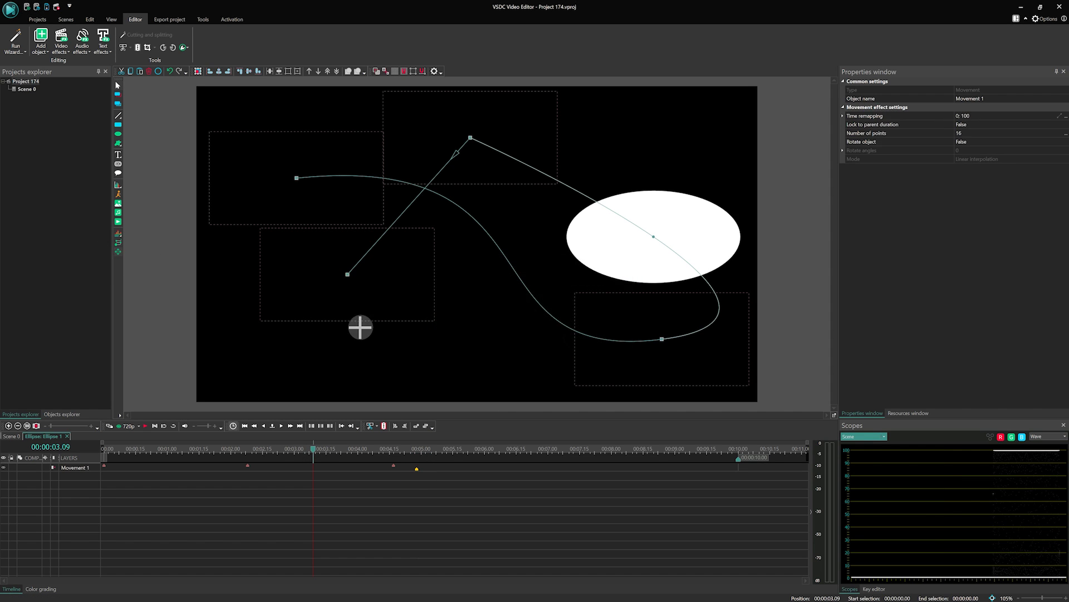
left_click(463, 350)
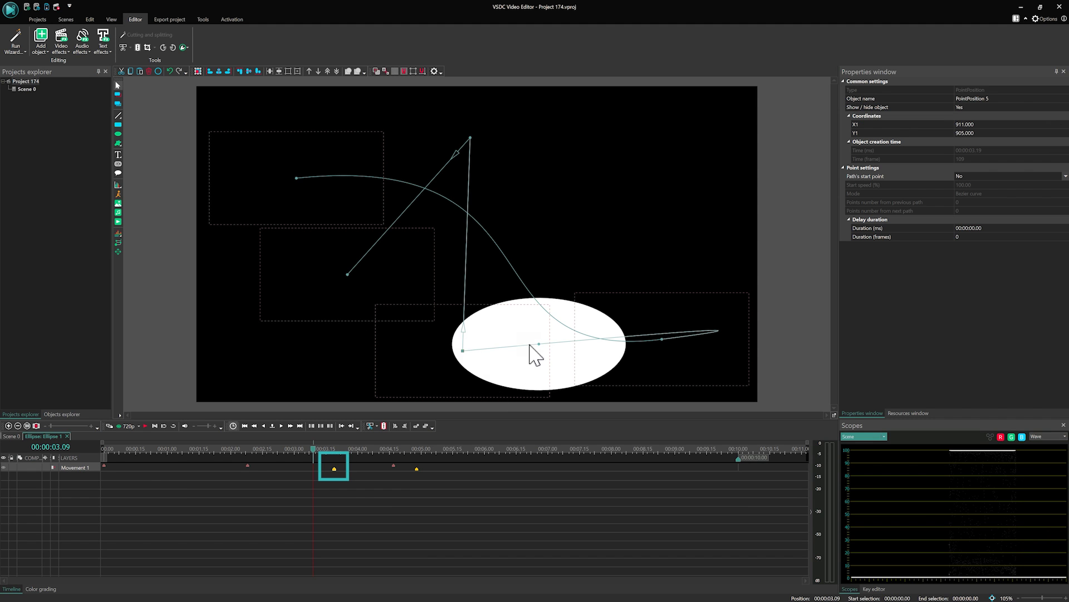
left_click_drag(468, 348, 640, 216)
Continue the trajectory with a point at the end of the object, placed at X 1101, Y 914.
left_click(118, 252)
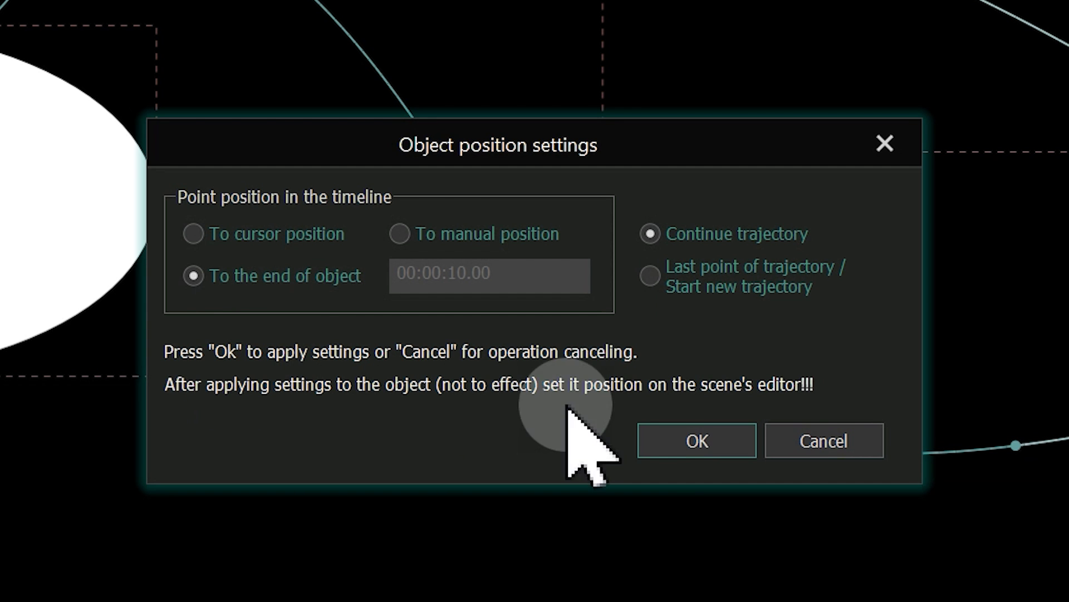
left_click(576, 338)
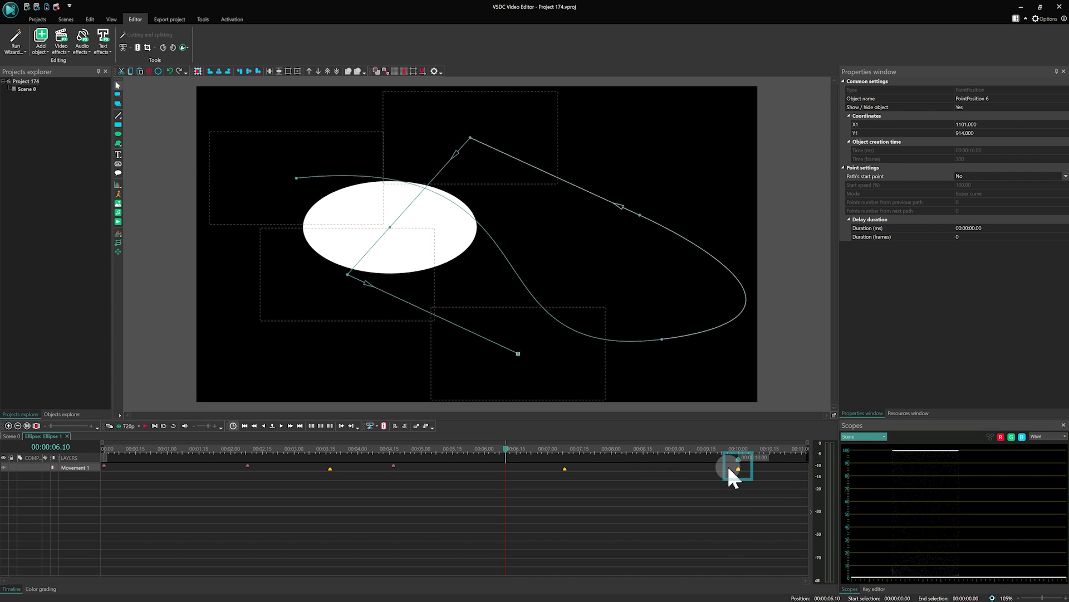
Continue the trajectory with a point at the manual timeline position 00:00:08.10, placed at X 649, Y 696.
left_click(118, 252)
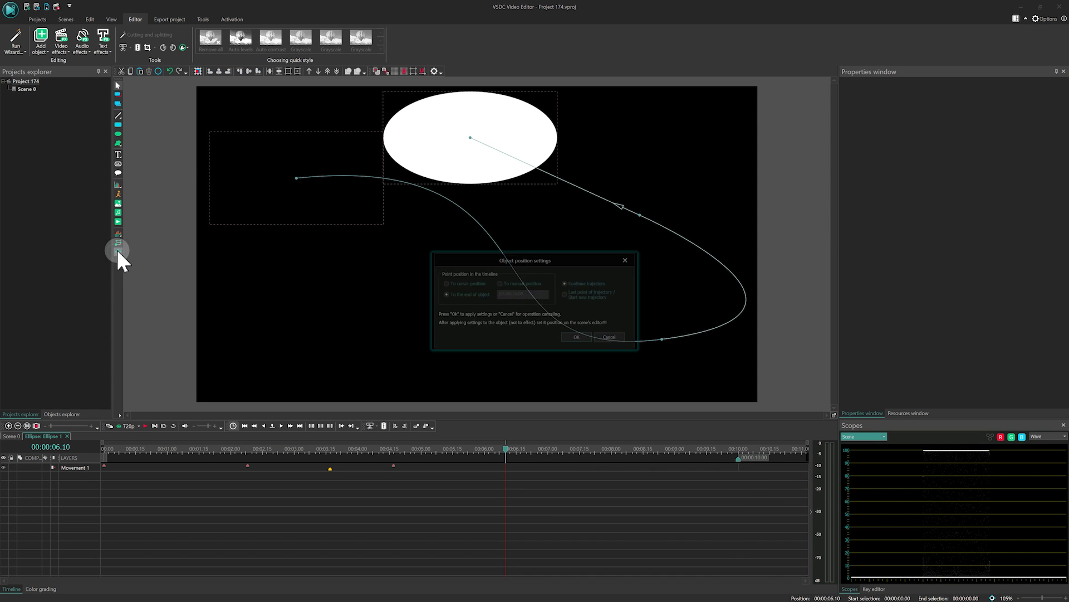
left_click(479, 291)
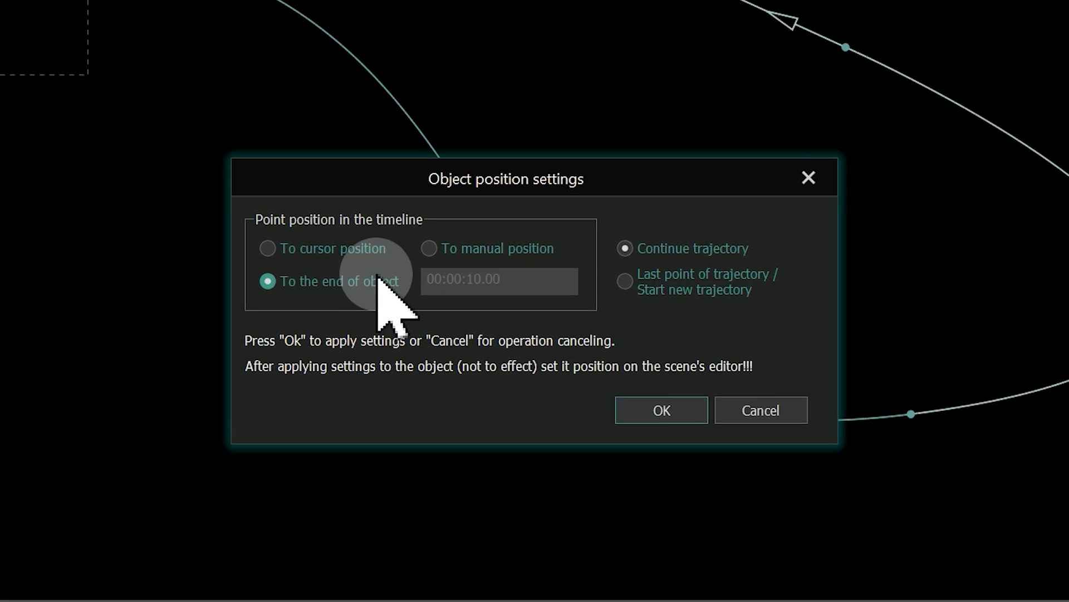
left_click(430, 249)
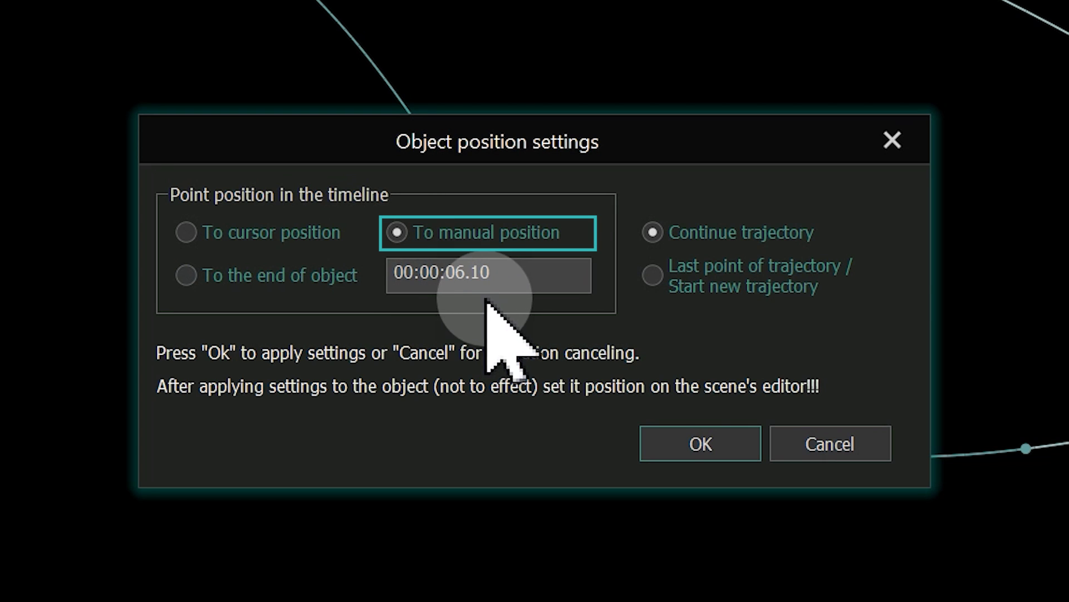
left_click(463, 273)
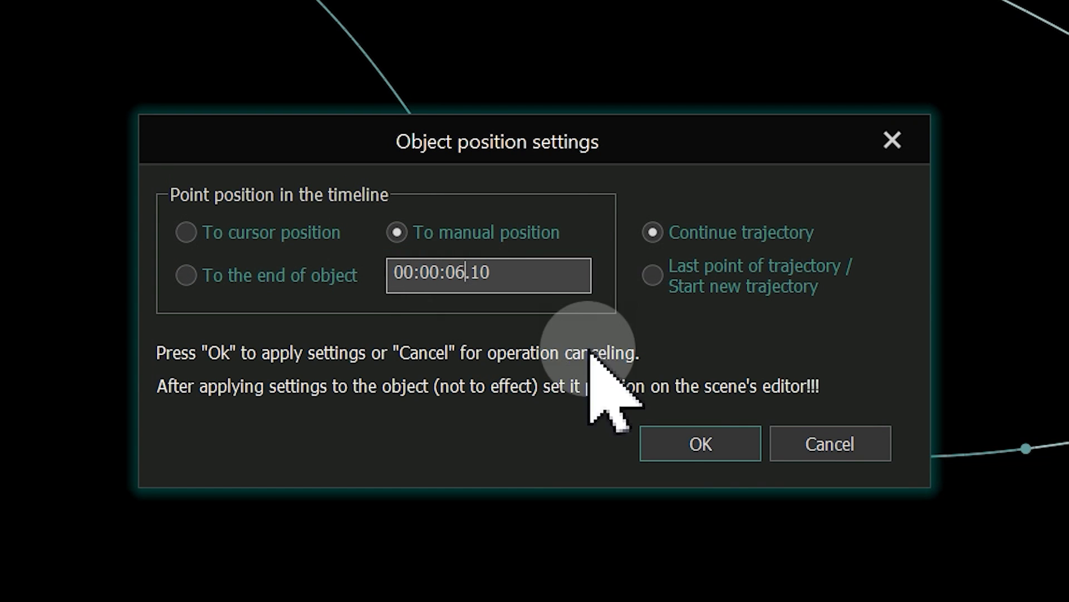
key("BackSpace")
type("8")
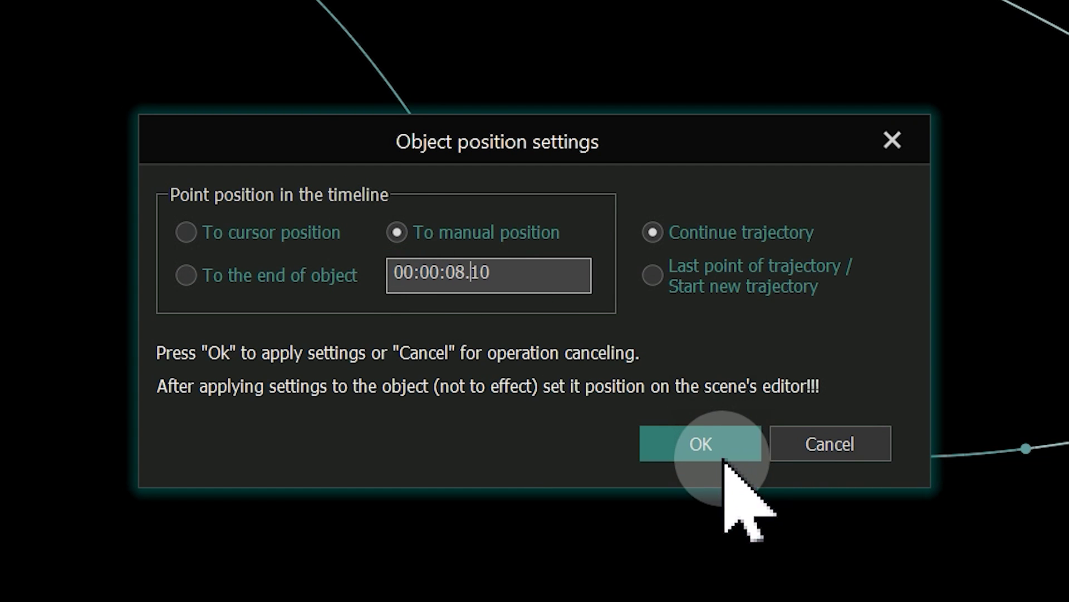
left_click(710, 443)
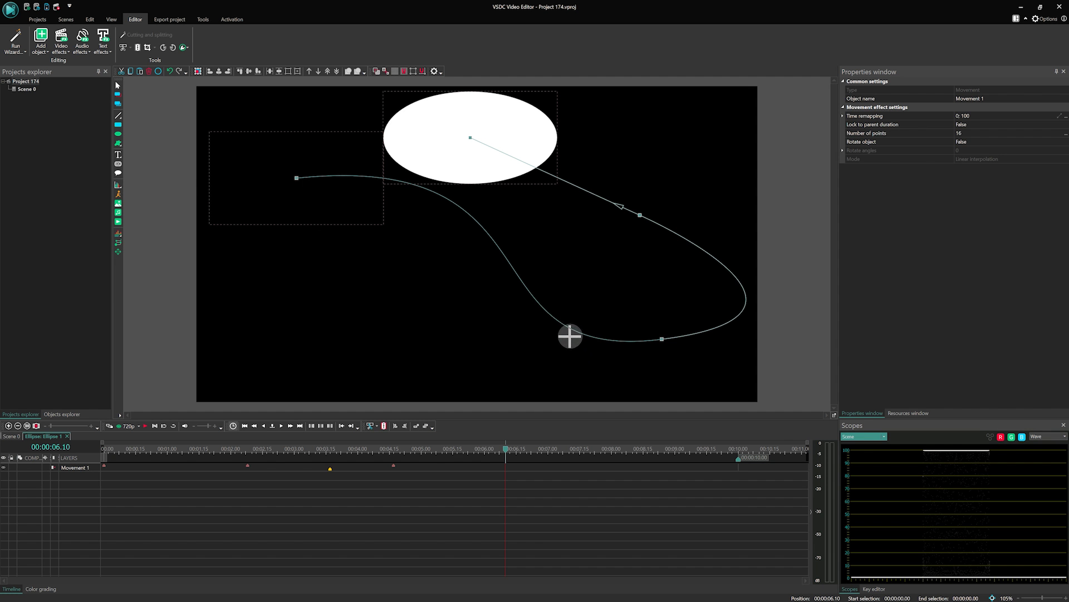
left_click(384, 289)
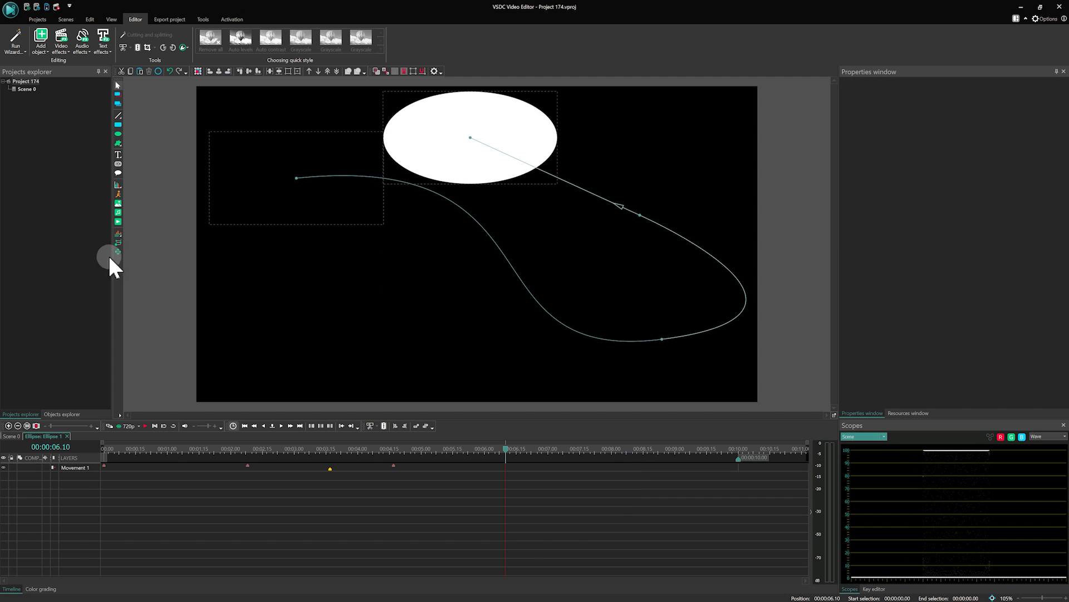
Add another trajectory point in the scene's lower-left area and shift it from the object's end to an earlier time.
left_click(117, 251)
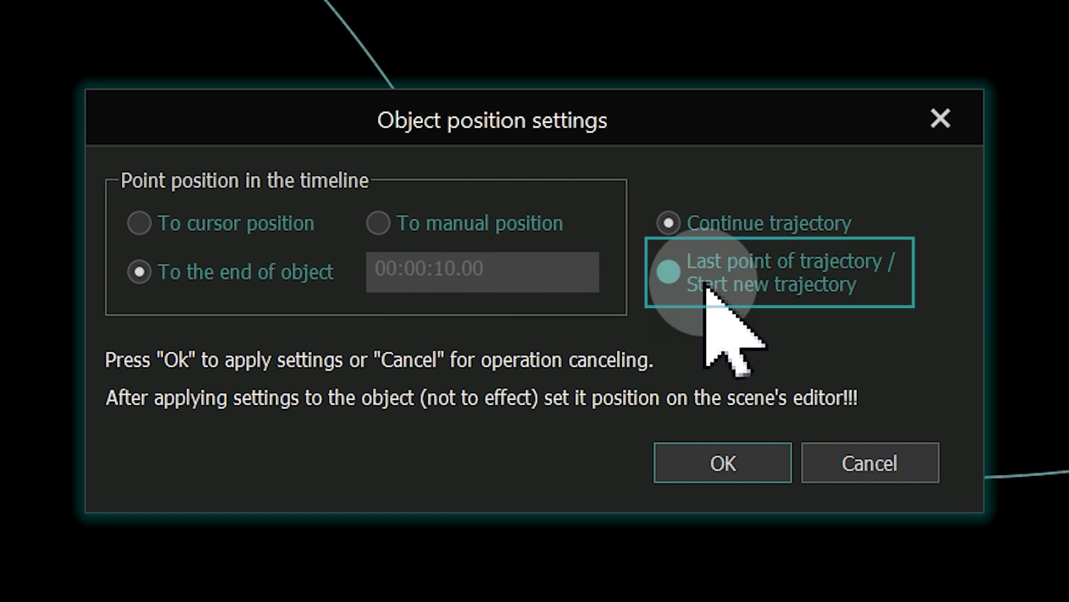
left_click(705, 469)
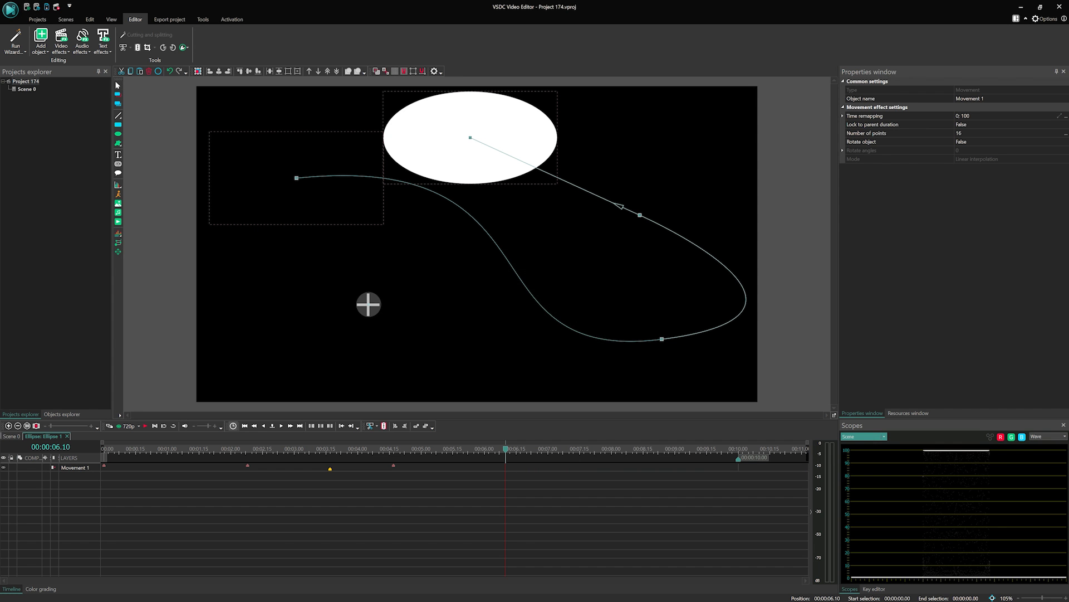
left_click(368, 304)
left_click_drag(739, 464, 568, 466)
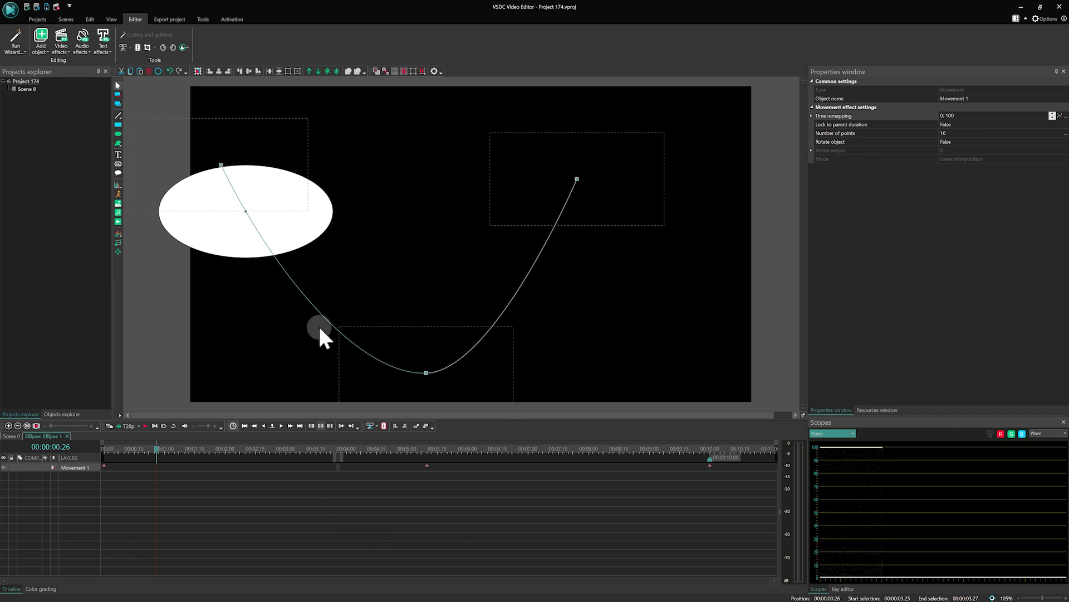
Open the movement effect's time remapping curve in the Key editor, enlarge the editor and fit the whole trajectory in the preview.
left_click(182, 459)
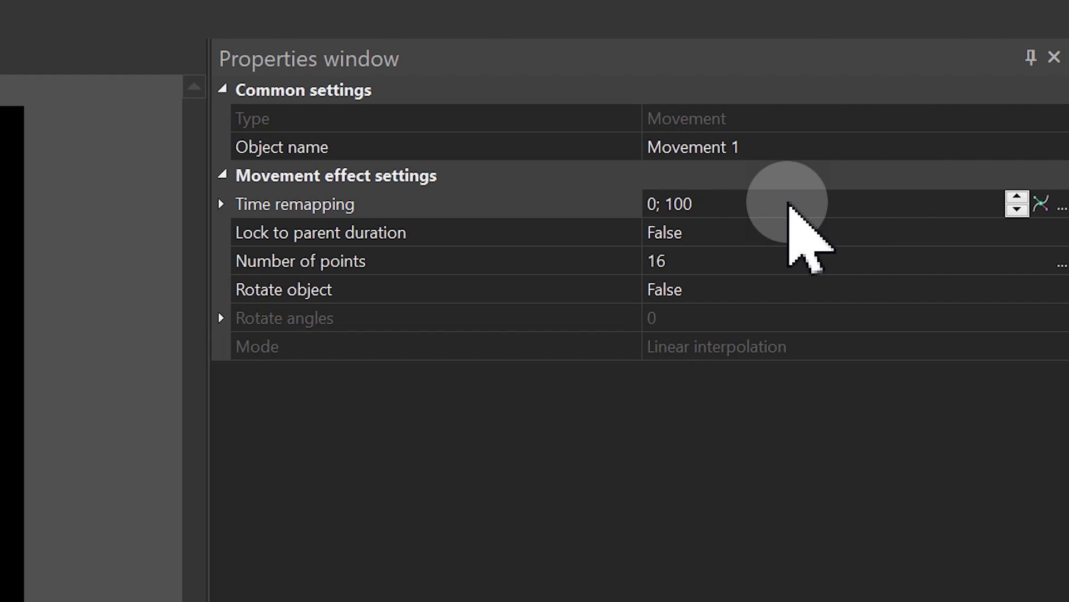
left_click(1062, 206)
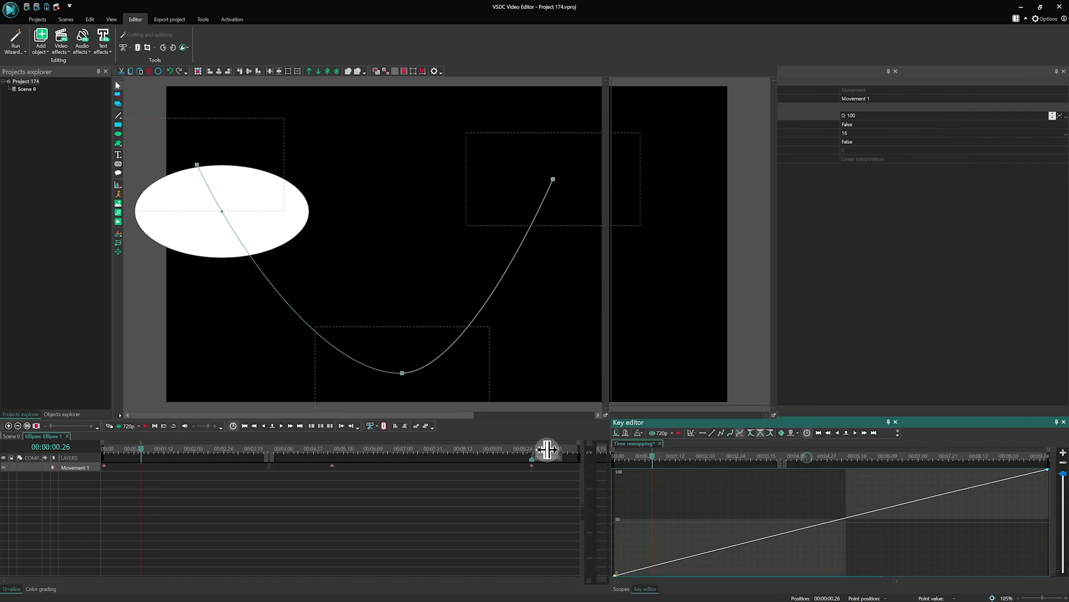
left_click_drag(704, 415, 582, 349)
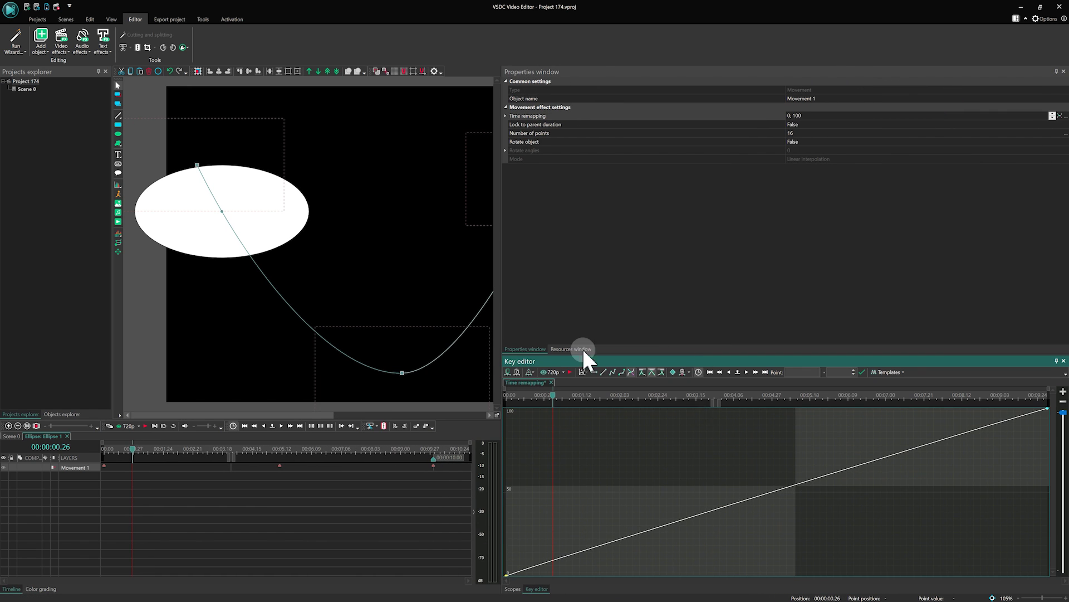
left_click_drag(261, 414, 281, 416)
scroll(371, 256, "down", 10)
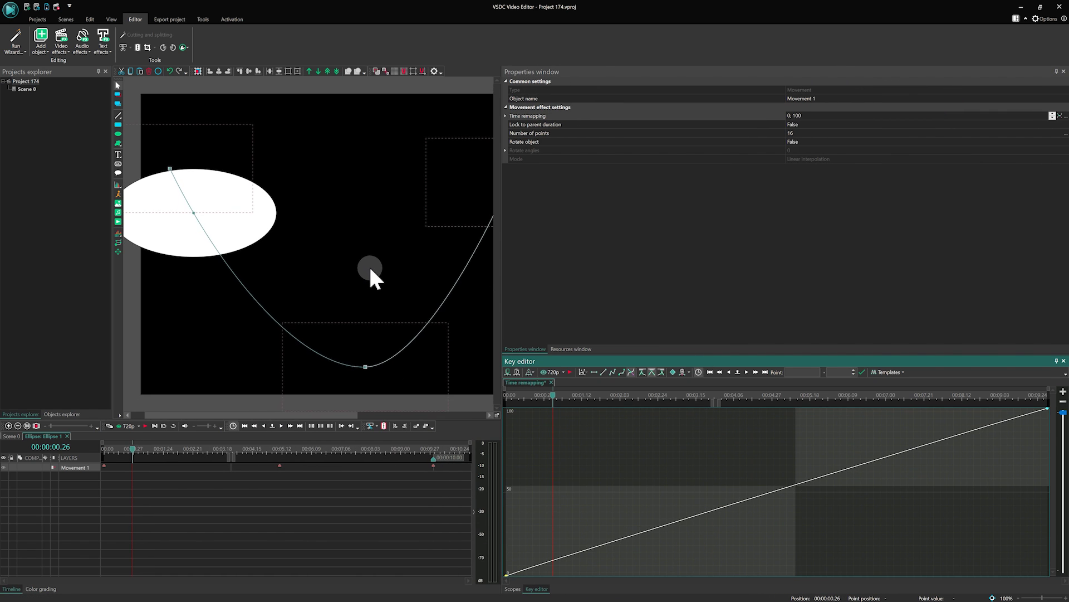
scroll(371, 285, "up", 1)
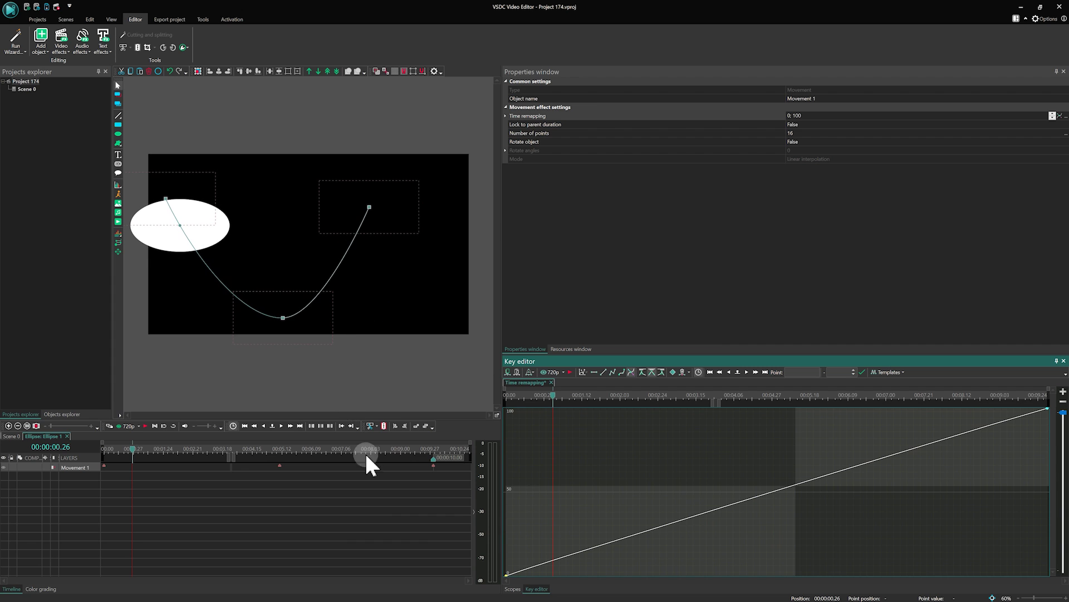
Preview the ellipse's motion along the path against the linear time remapping curve.
left_click(738, 395)
key("space")
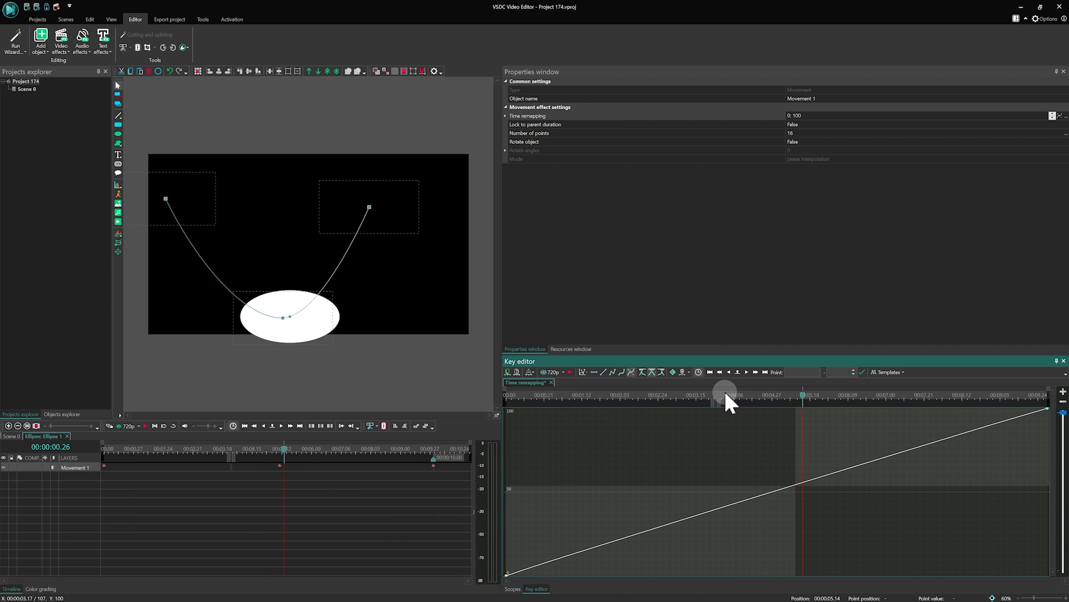
left_click(560, 393)
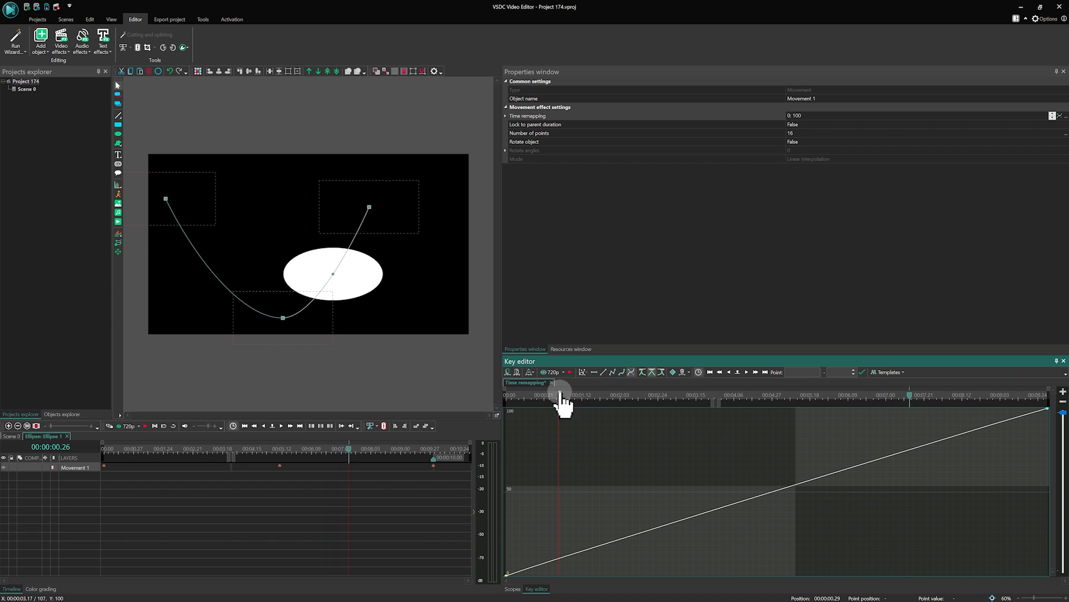
key("space")
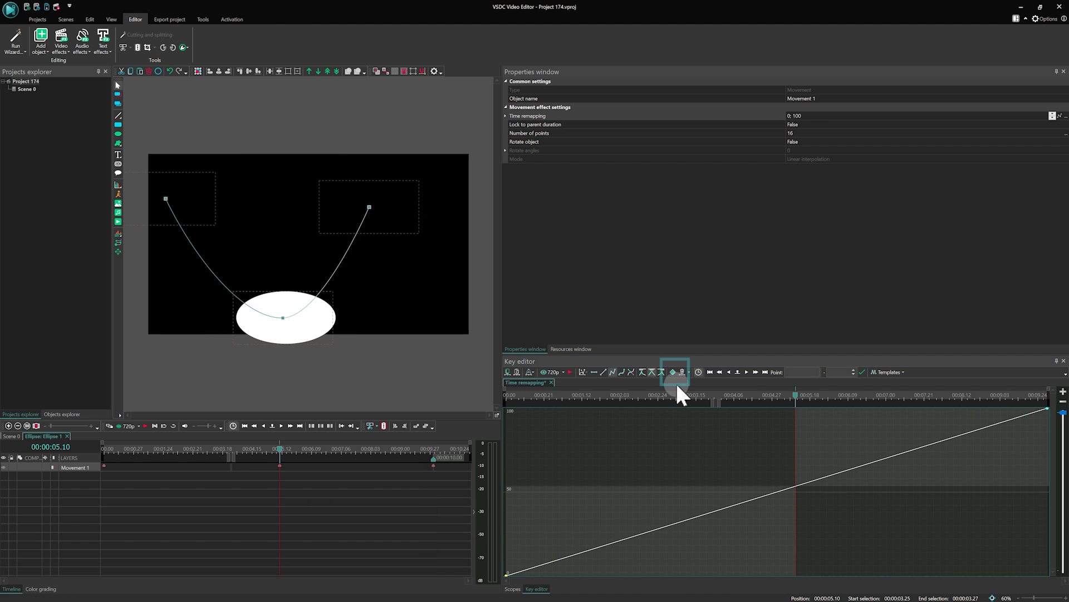
Add a key point to the time remapping curve at 00:00:05.10, where the ellipse reaches the second trajectory point.
left_click(673, 372)
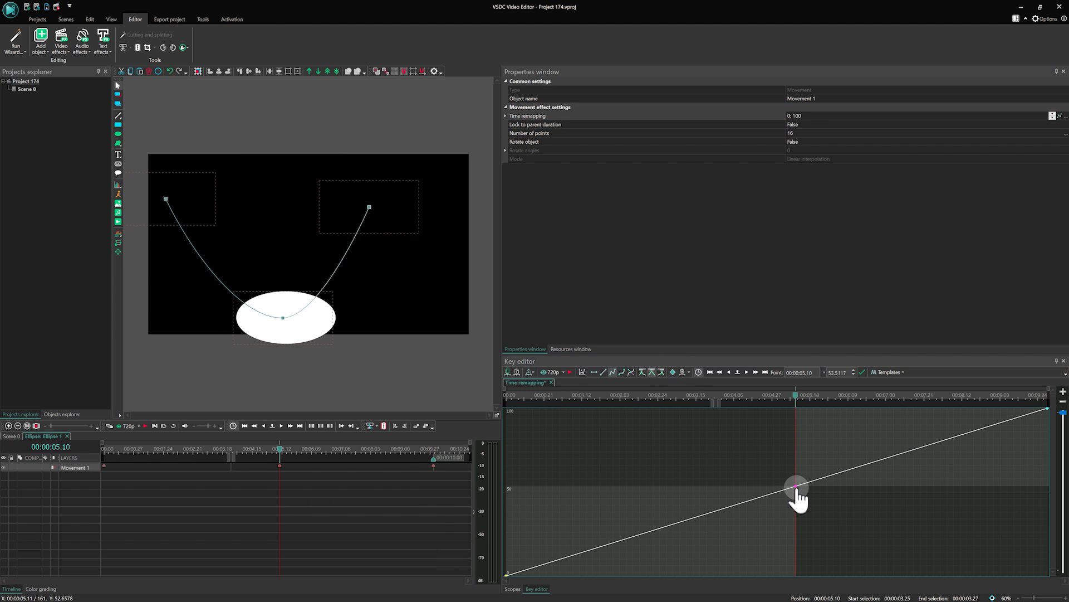
Raise the 00:00:05.10 key point to 100, smooth the time remapping curve, and pull the key point's outgoing handle steeply down.
left_click_drag(795, 485, 795, 409)
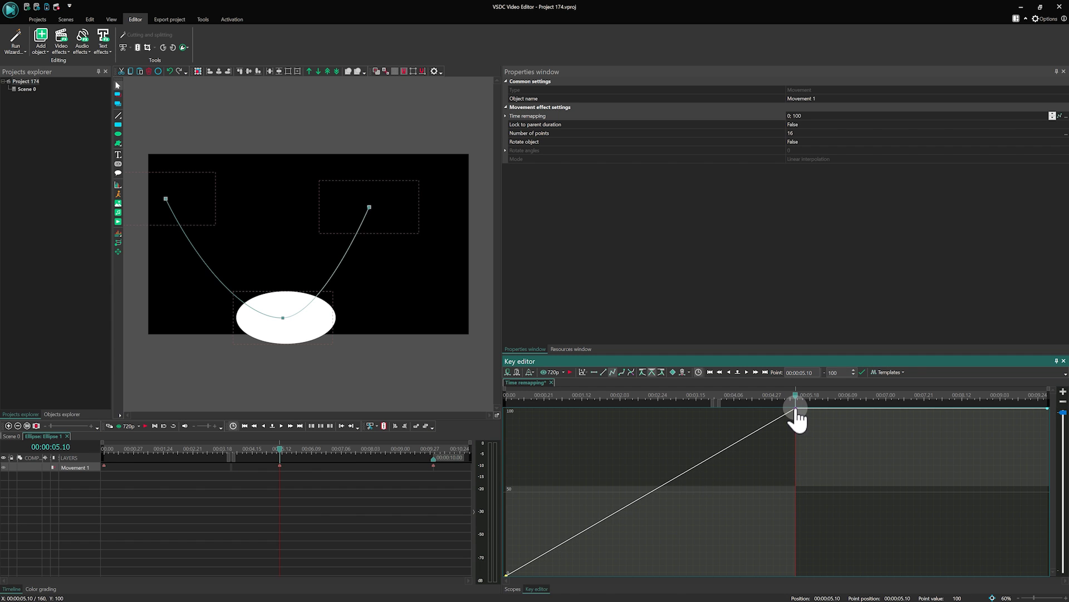
left_click(631, 372)
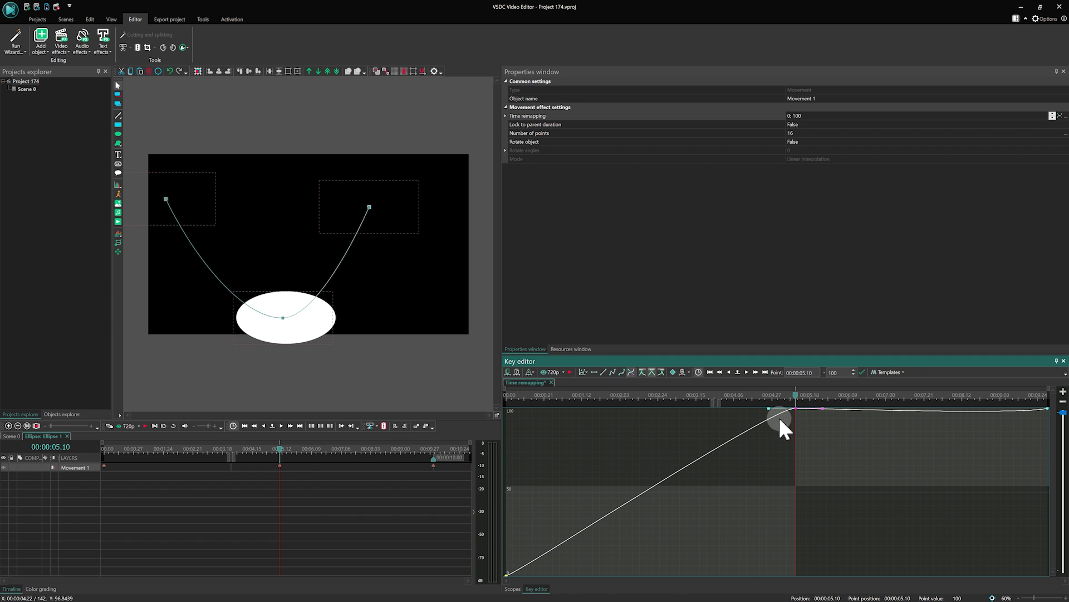
left_click_drag(823, 407, 778, 584)
Preview the ellipse's motion with the reshaped time remapping curve, and remove the 00:00:05.10 key point.
left_click(720, 395)
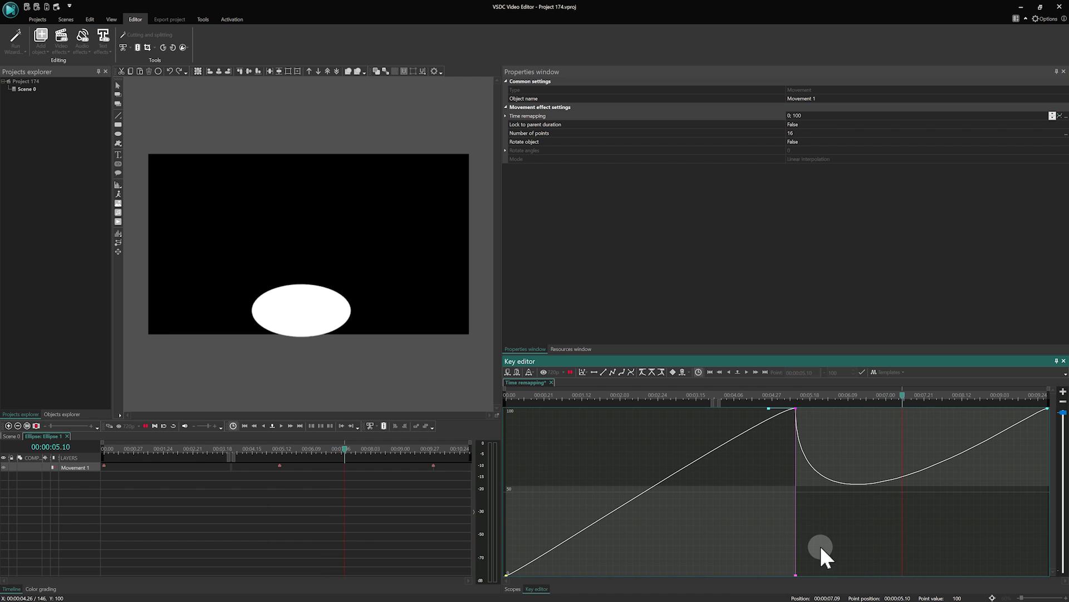
key("space")
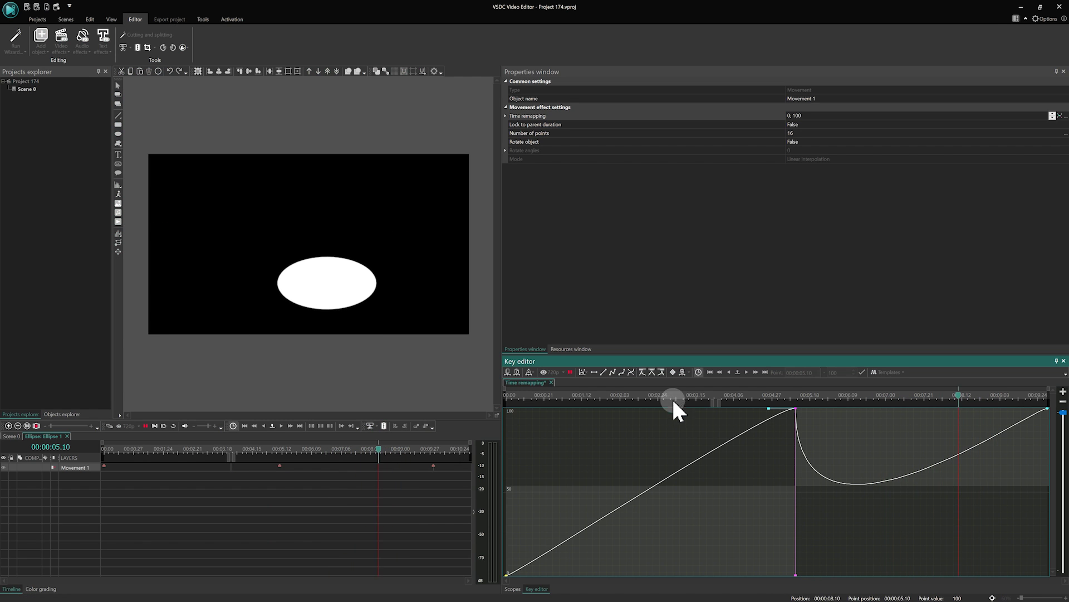
key("space")
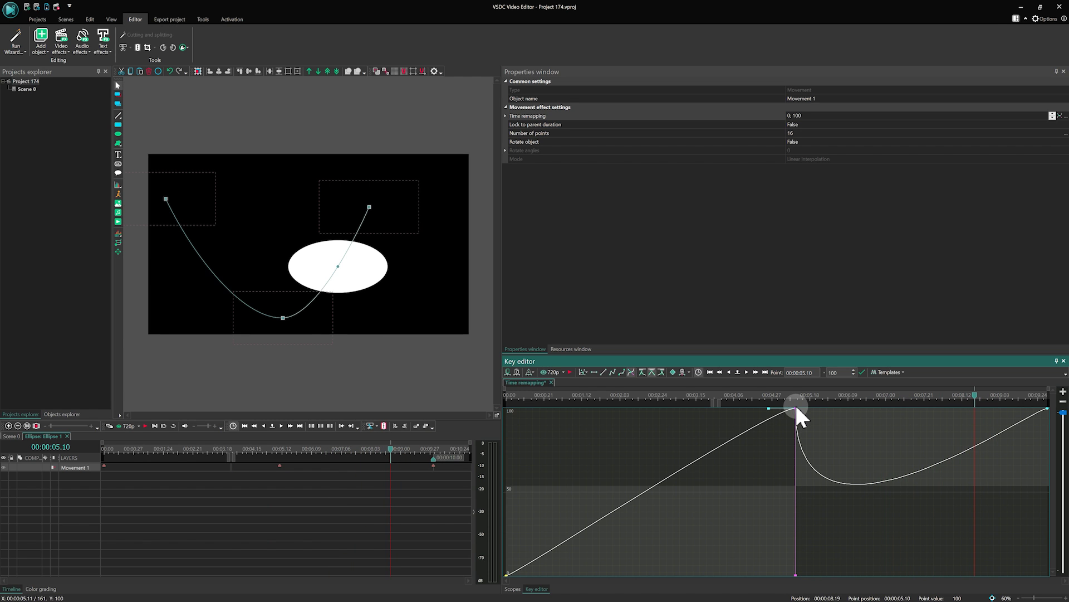
double_click(795, 409)
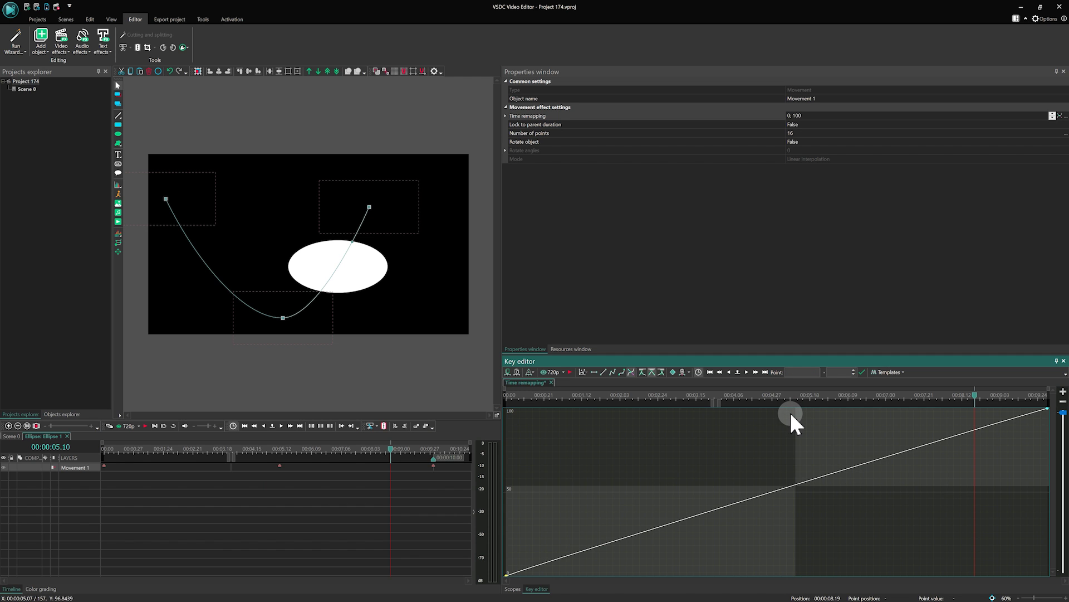
Add a trajectory point at the object's end, at about X 685, Y 497, with the Last point of trajectory / Start new trajectory option.
left_click(194, 467)
left_click(118, 252)
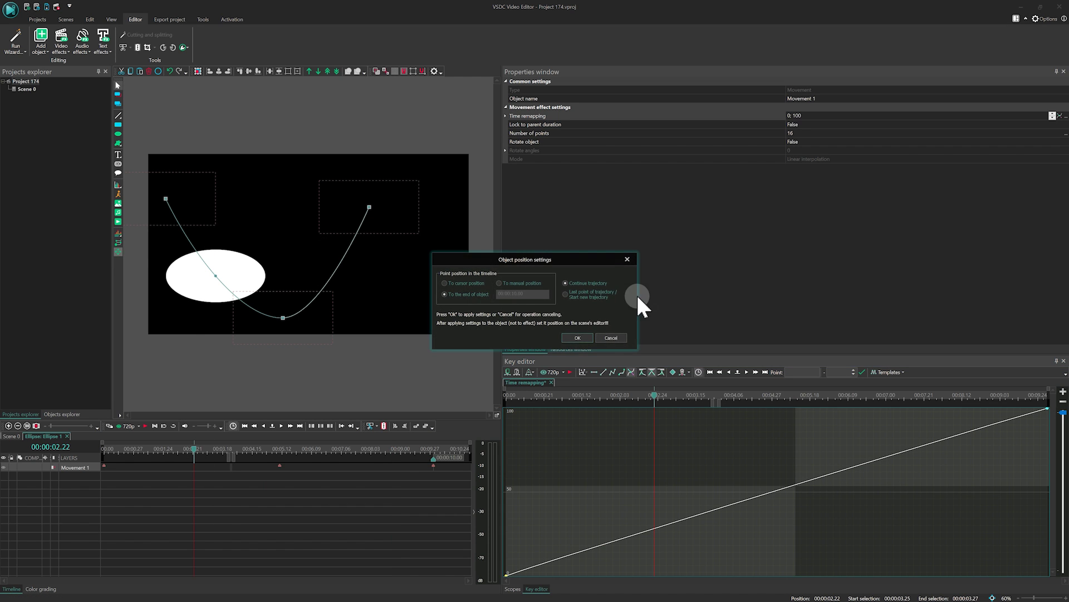
left_click(573, 336)
left_click(262, 236)
Add key points to the time remapping curve at 00:00:05.10 and 00:00:07.20, matching the two intermediate trajectory points.
left_click(518, 427)
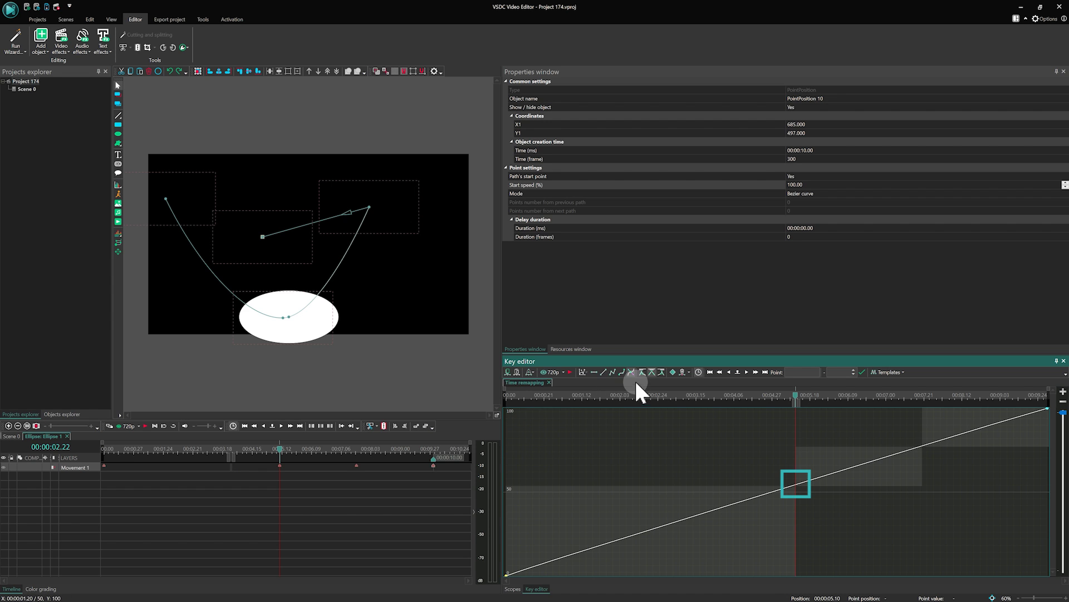
left_click(673, 372)
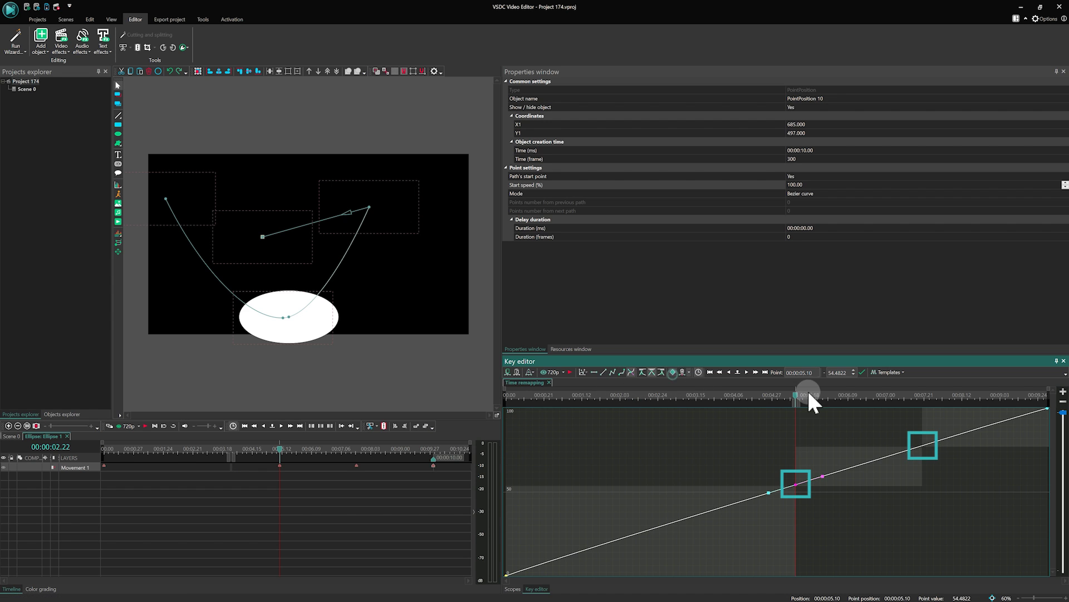
left_click(920, 394)
left_click(673, 372)
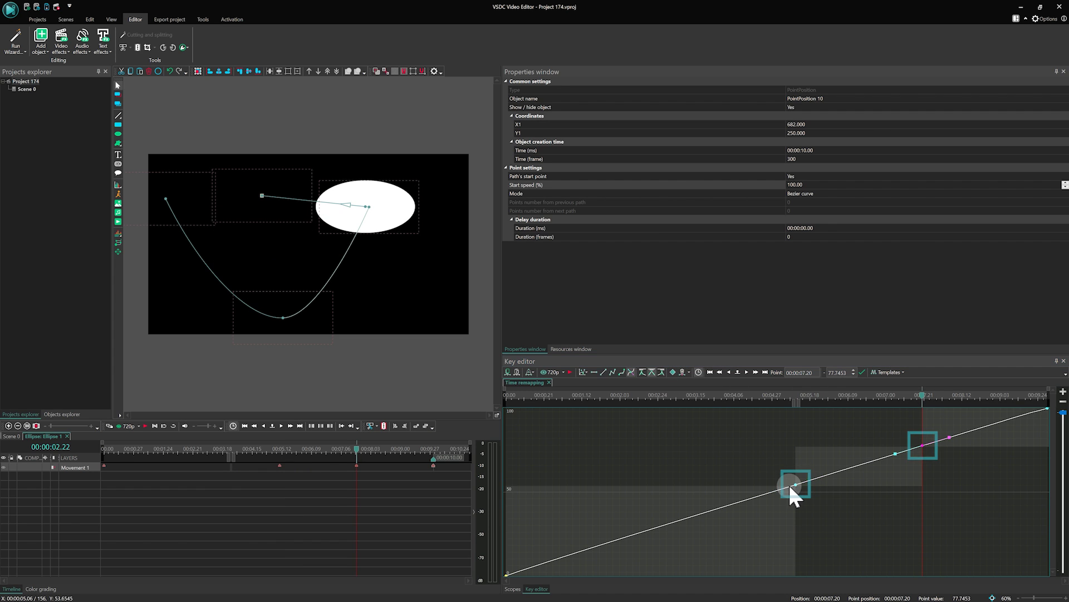
Lengthen and flatten the curve handles of the 00:00:05.10 and 00:00:07.20 key points so the motion slows around both.
left_click(793, 485)
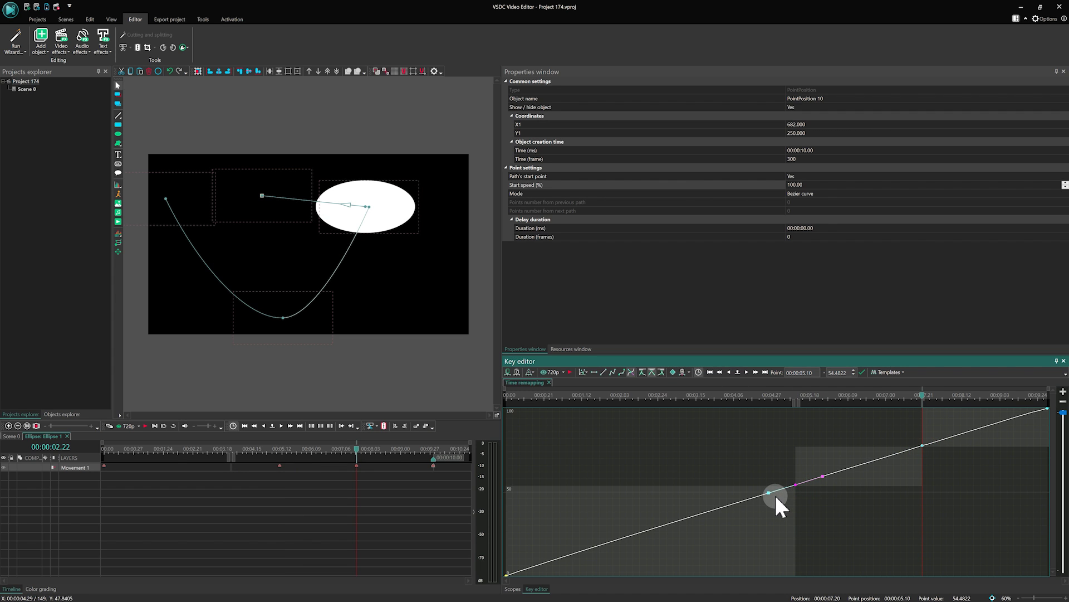
left_click_drag(776, 495, 724, 487)
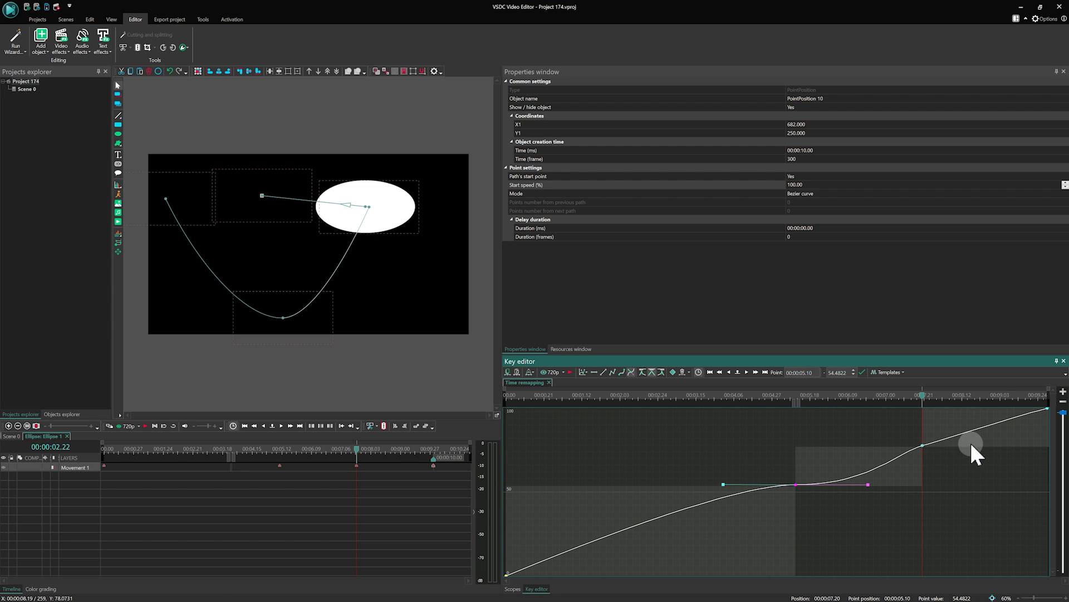
left_click(922, 446)
left_click_drag(895, 455, 846, 447)
Preview the ellipse's motion from near the start with the flattened time remapping curve.
left_click(515, 393)
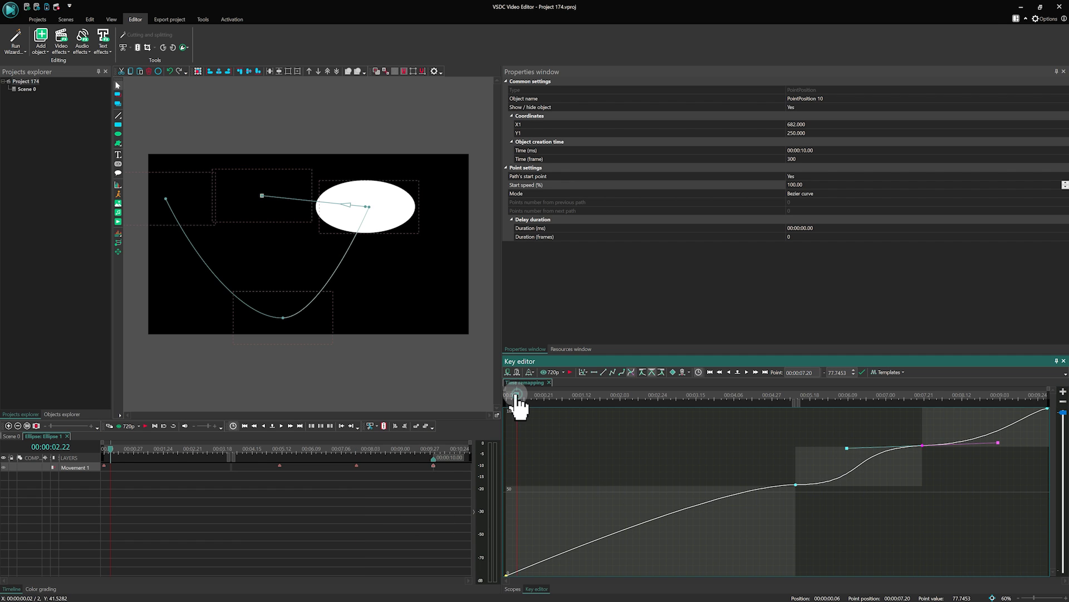
key("space")
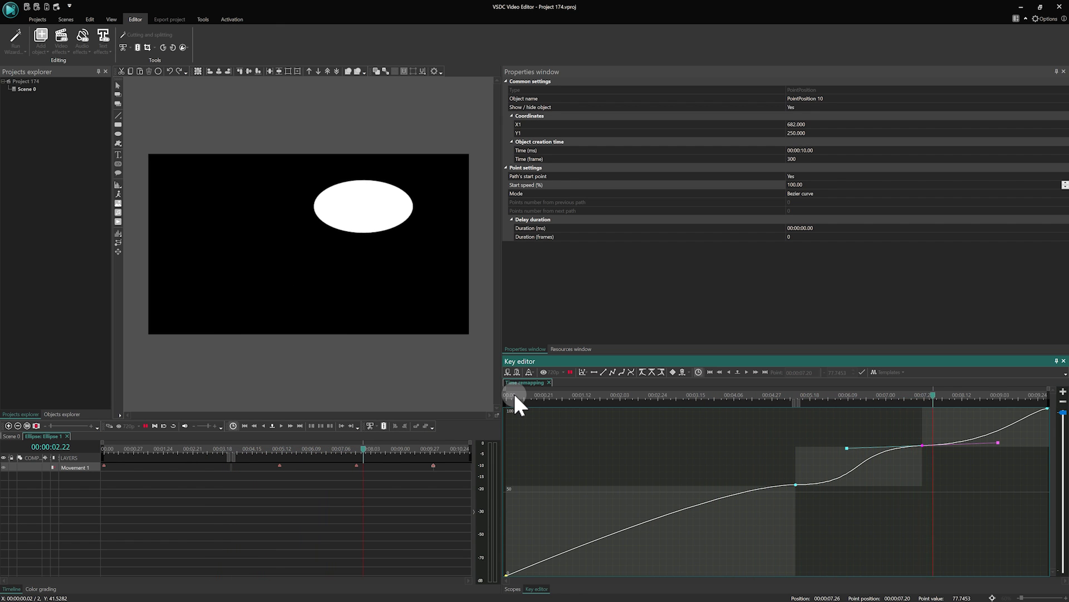
key("space")
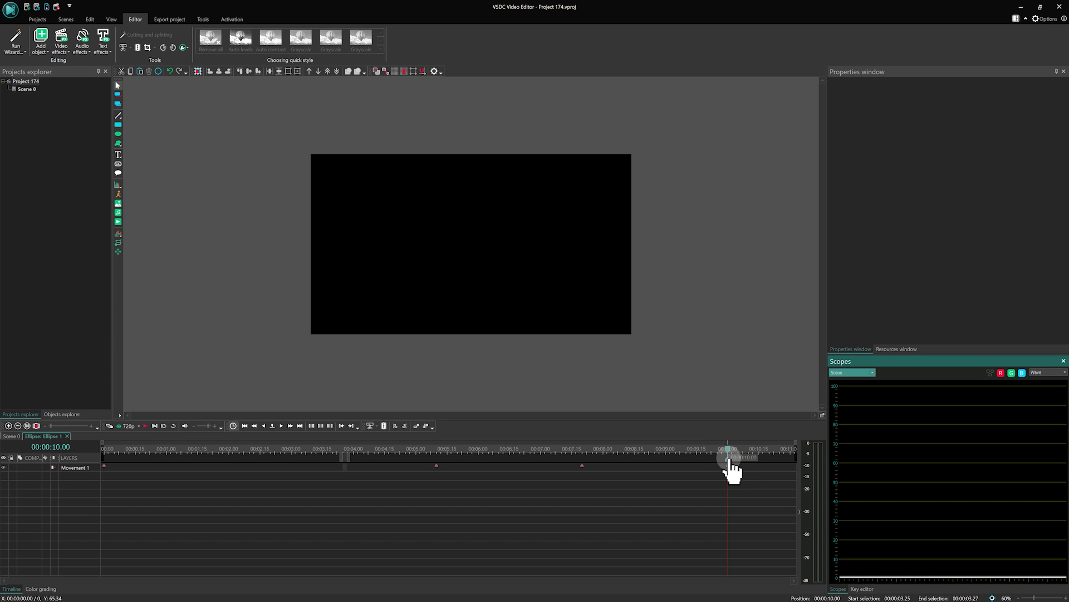
Extend the ellipse's duration to 00:00:12.19 and play back its motion along the trajectory.
left_click_drag(735, 457, 772, 460)
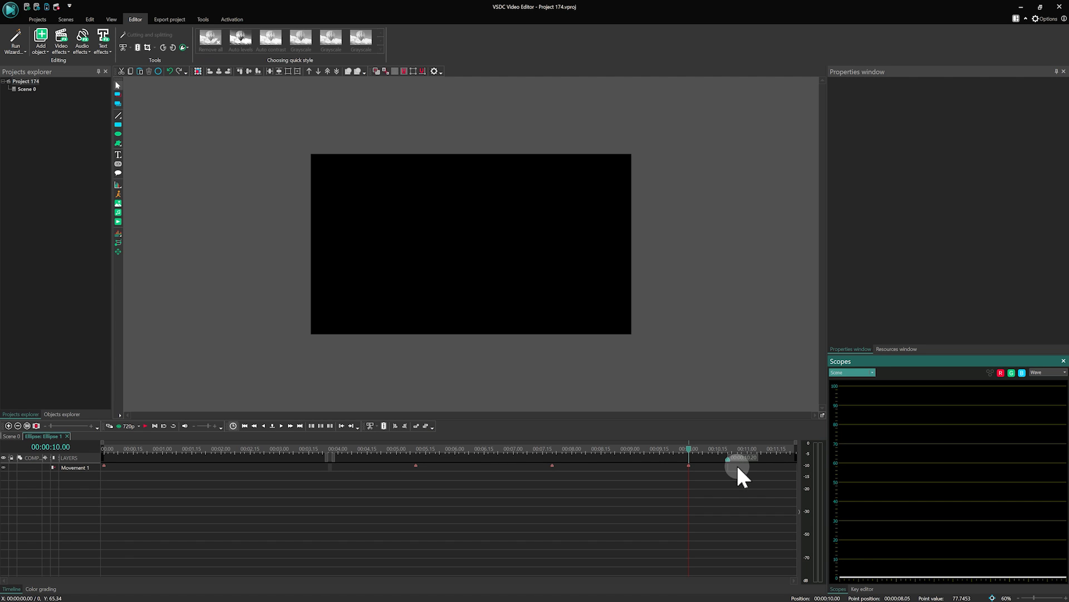
left_click_drag(728, 459, 787, 462)
key("space")
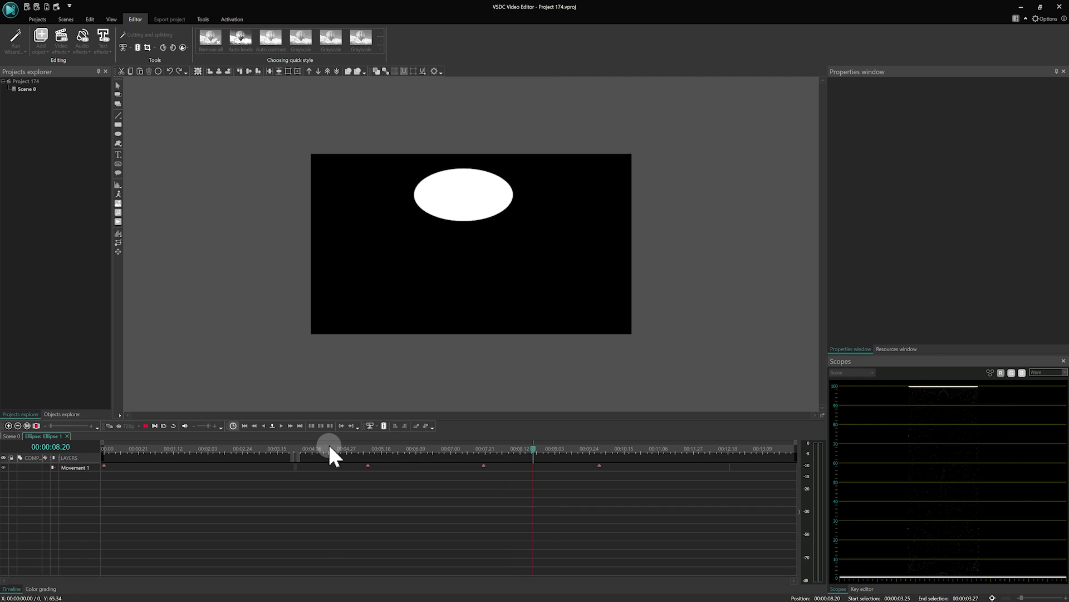
key("space")
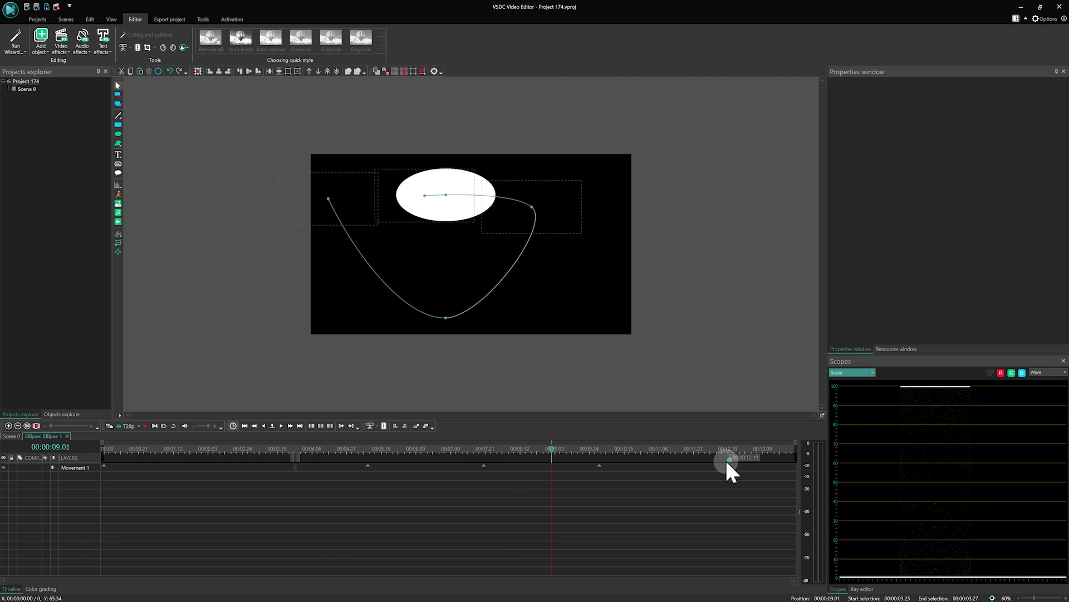
Set the movement effect's Lock to parent duration option to True.
left_click(726, 460)
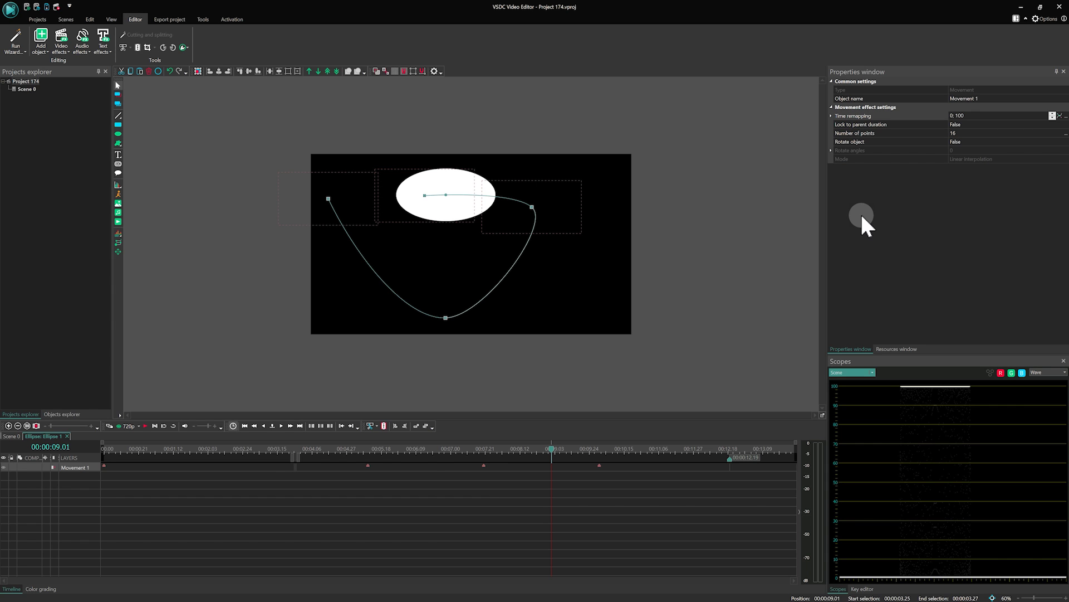
left_click(1037, 125)
left_click(1065, 125)
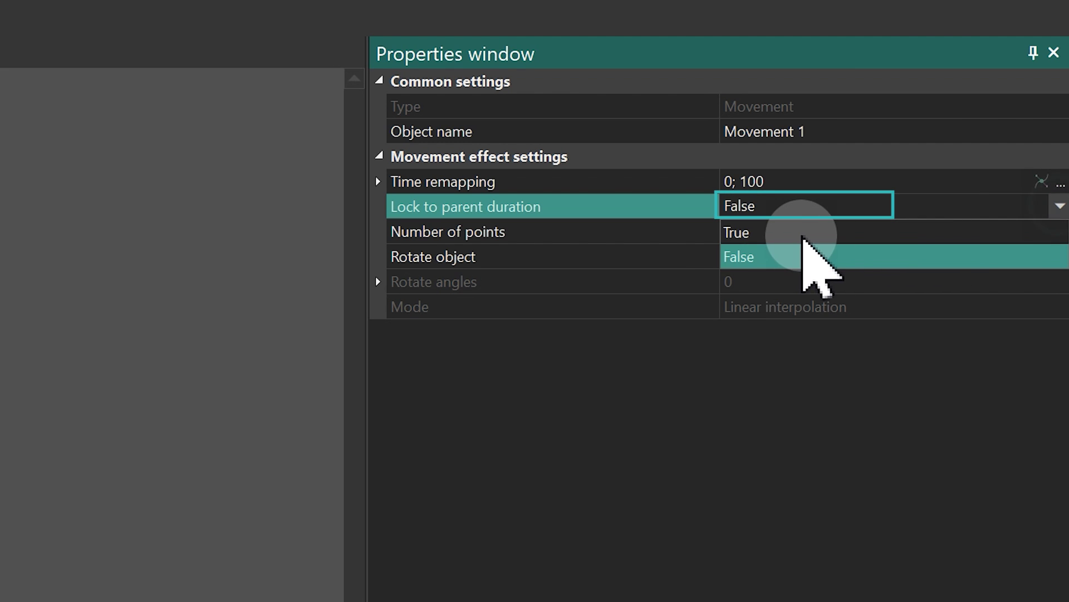
left_click(802, 234)
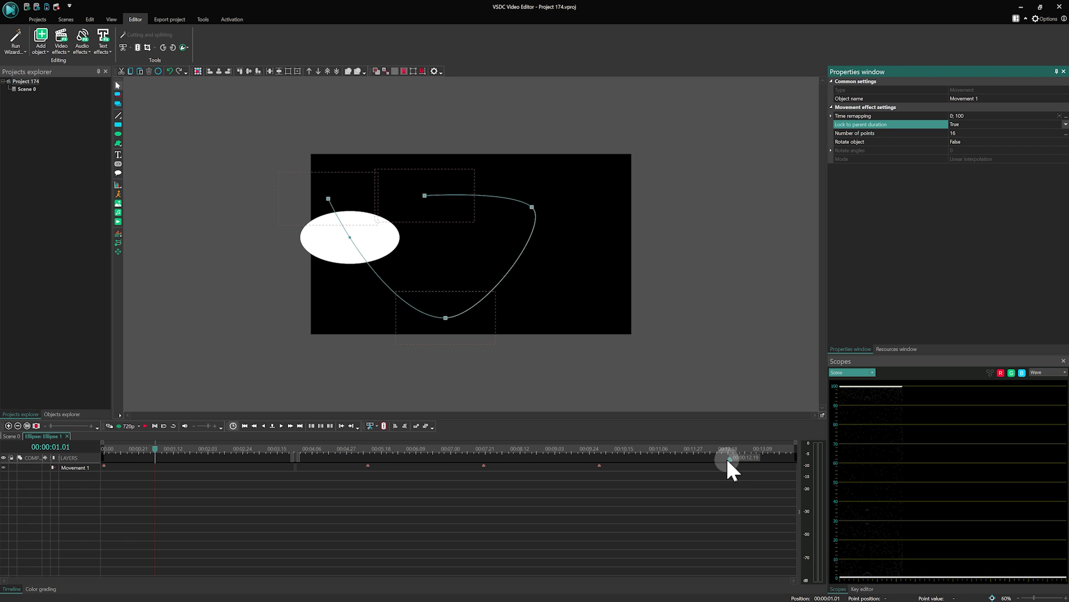
Extend the ellipse's duration to 00:00:16.28 and preview its motion with the effect locked to the parent duration.
mouse_move(726, 456)
left_mouse_down()
mouse_move(790, 460)
mouse_move(736, 464)
left_mouse_up()
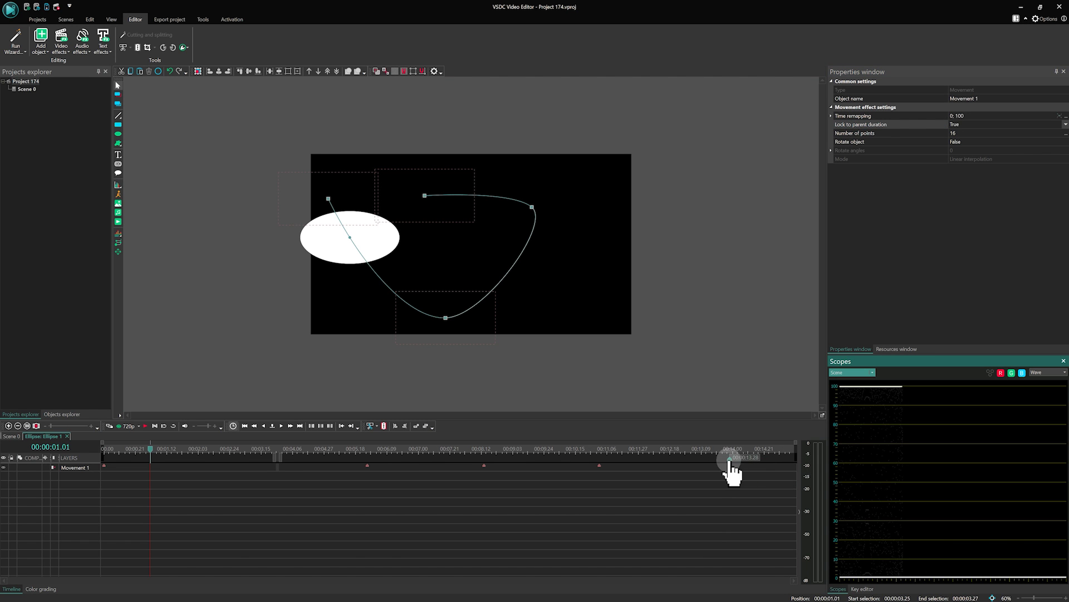
left_click_drag(833, 463, 790, 460)
key("space")
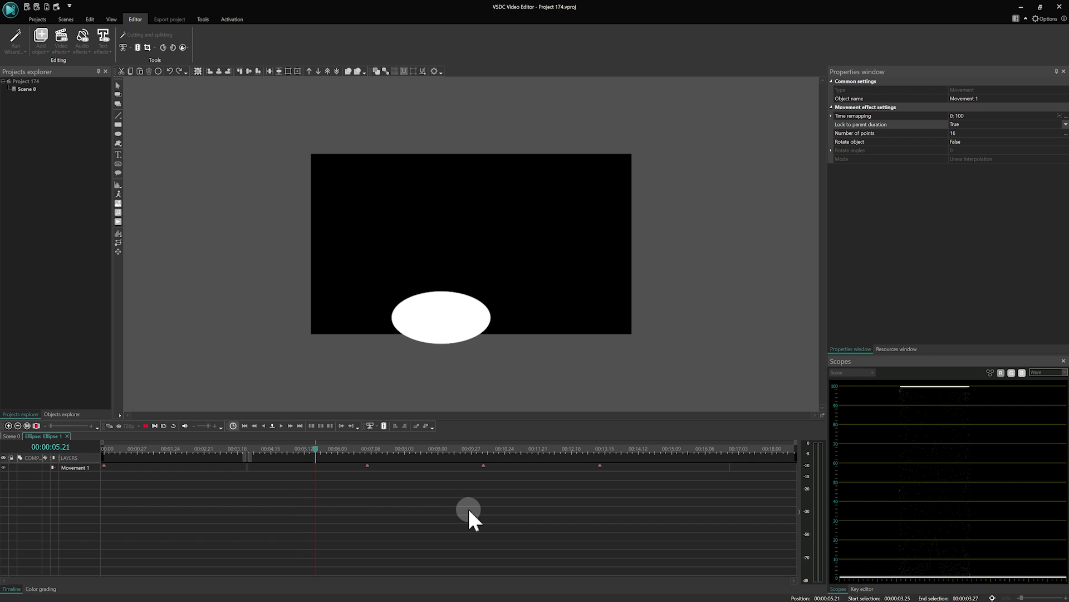
key("space")
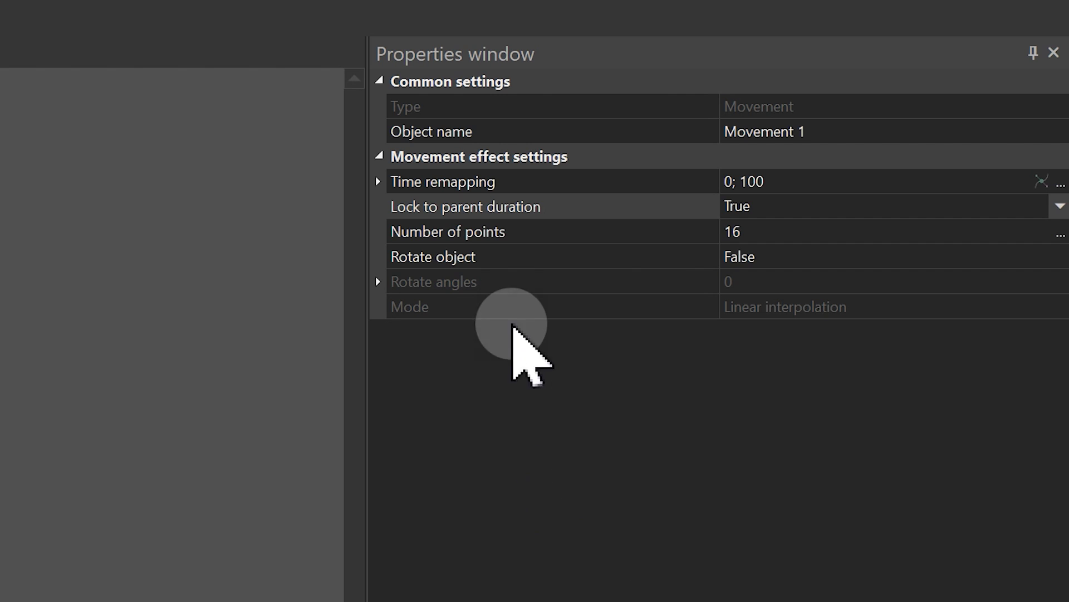
Set the movement effect's Number of points to 3 and preview the ellipse's motion.
left_click(805, 239)
type("3")
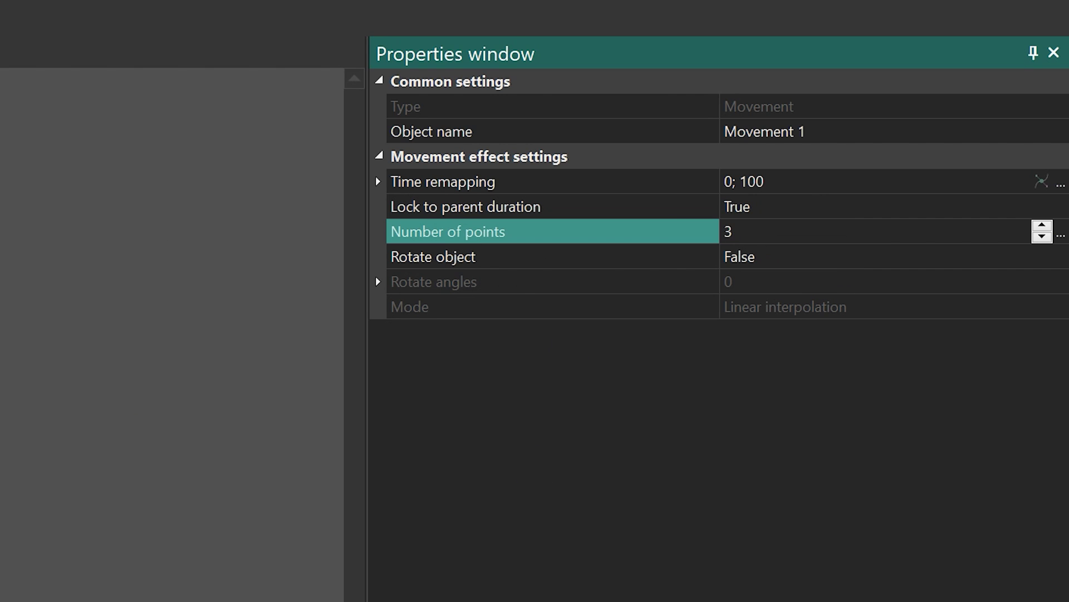
key("Return")
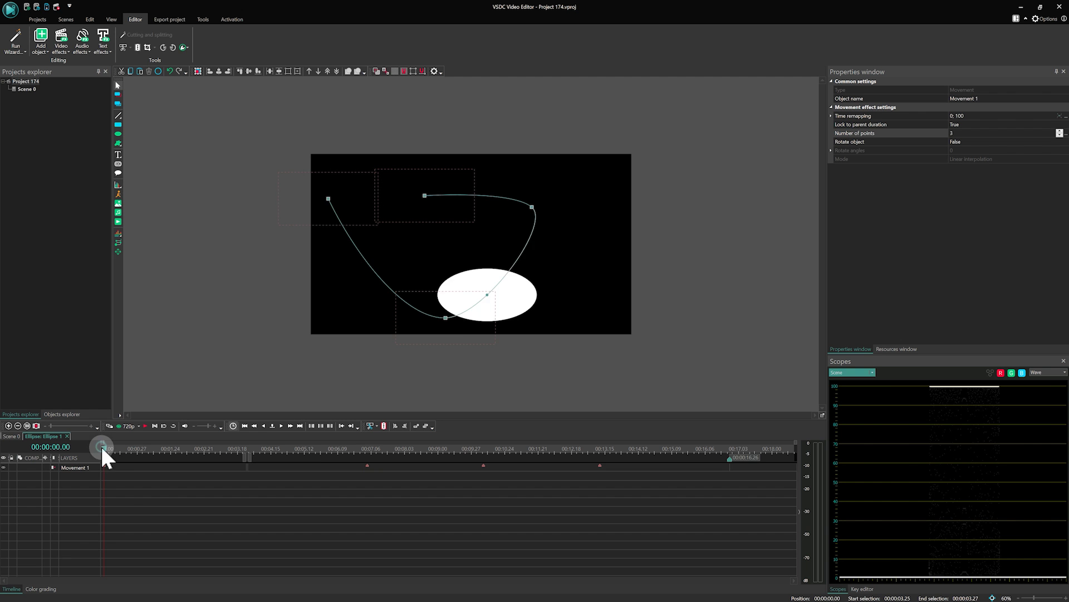
key("space")
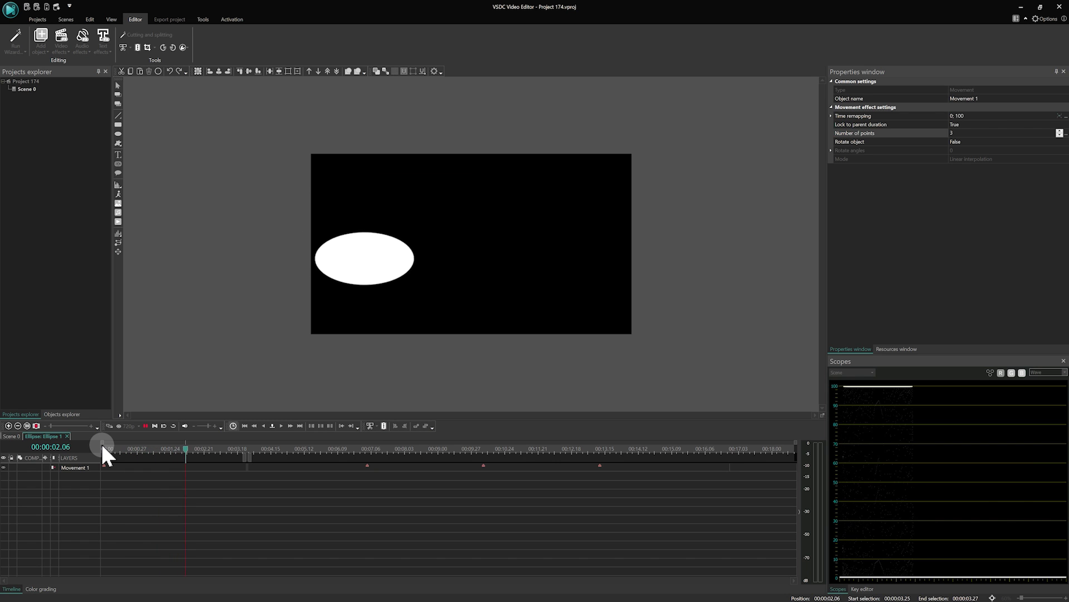
key("space")
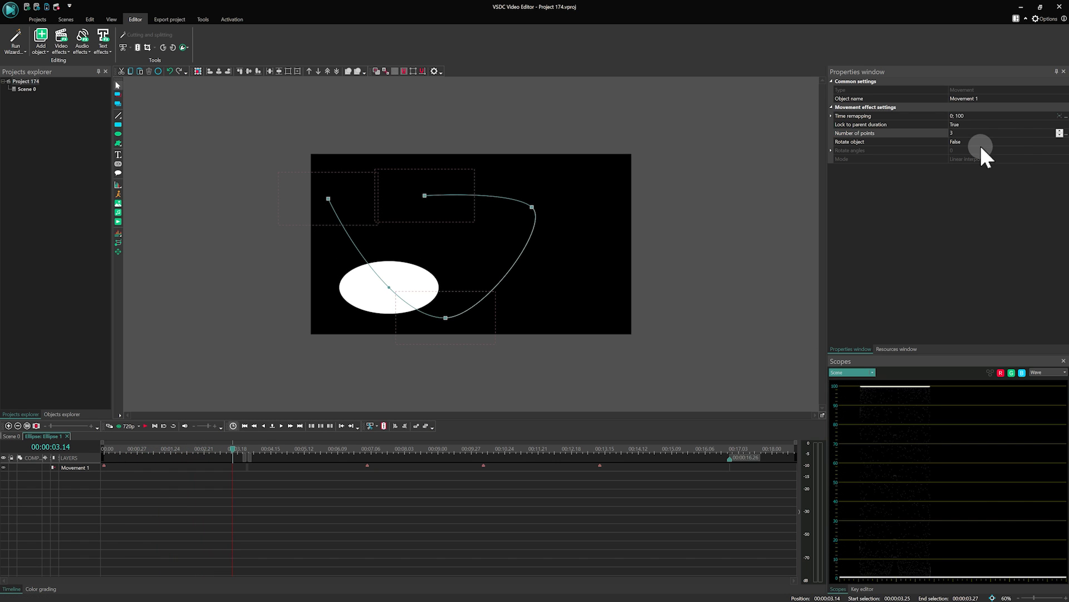
Set the movement effect's Number of points to 100 and preview the ellipse's motion.
left_click_drag(957, 133, 835, 144)
type("100")
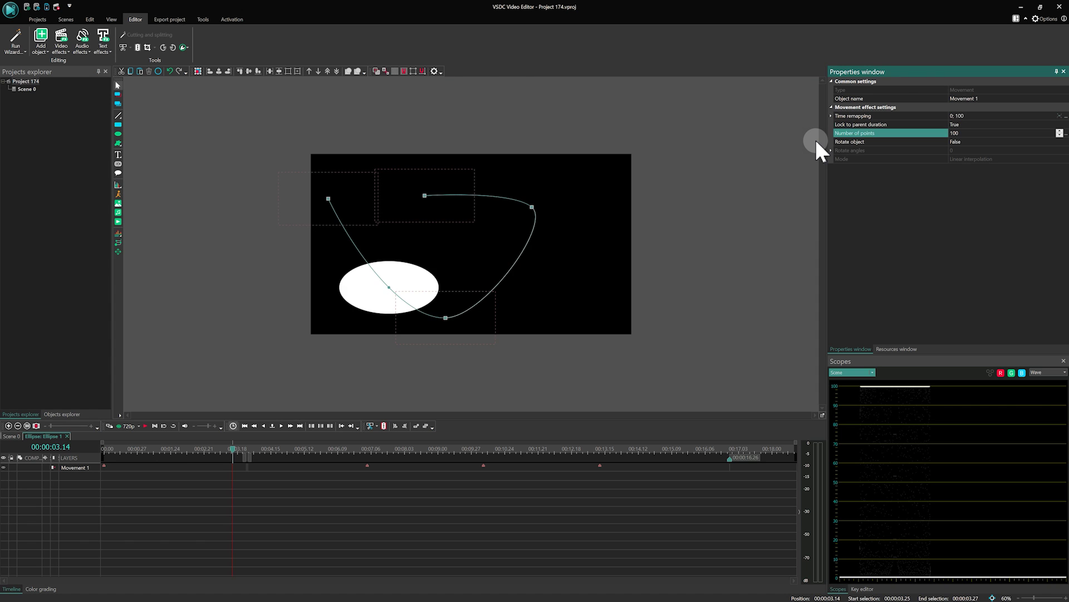
key("space")
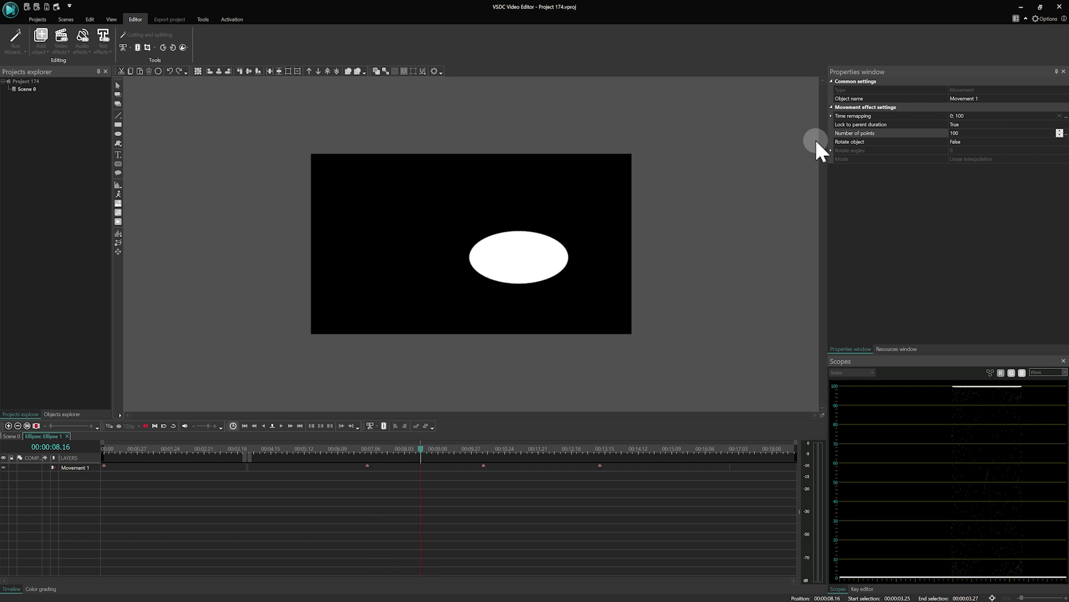
key("space")
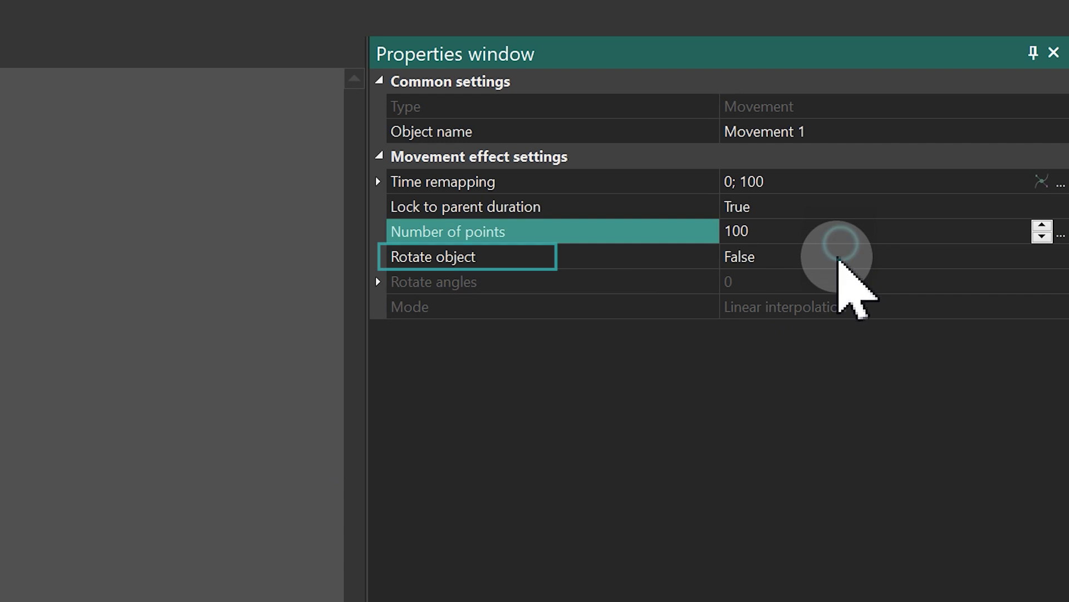
Check the movement effect's Rotate object setting, return to Scene 0, and hide the ellipse's layer.
left_click(990, 144)
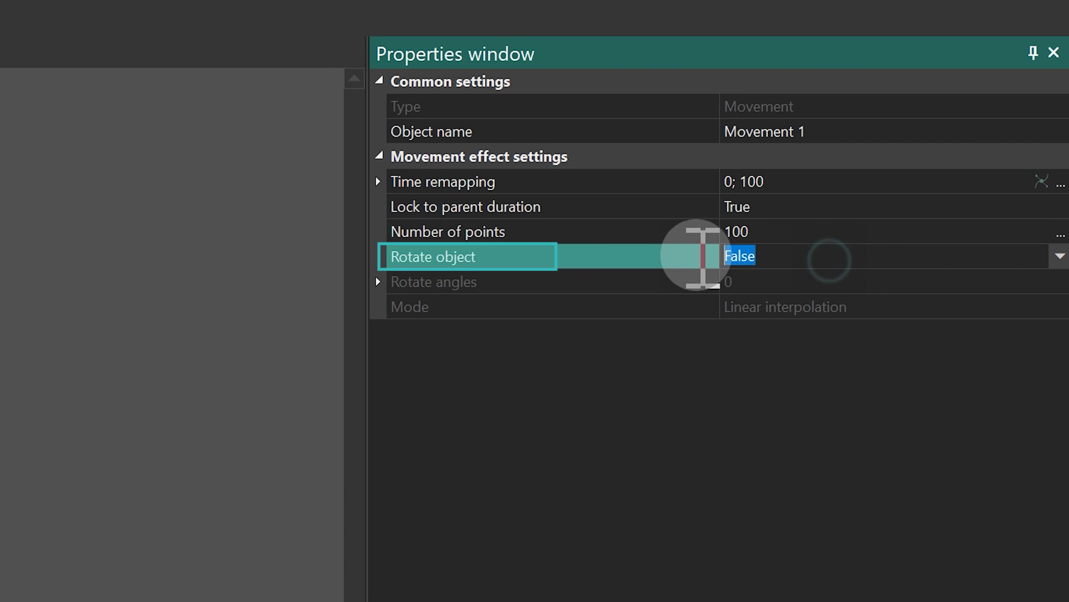
left_click(988, 140)
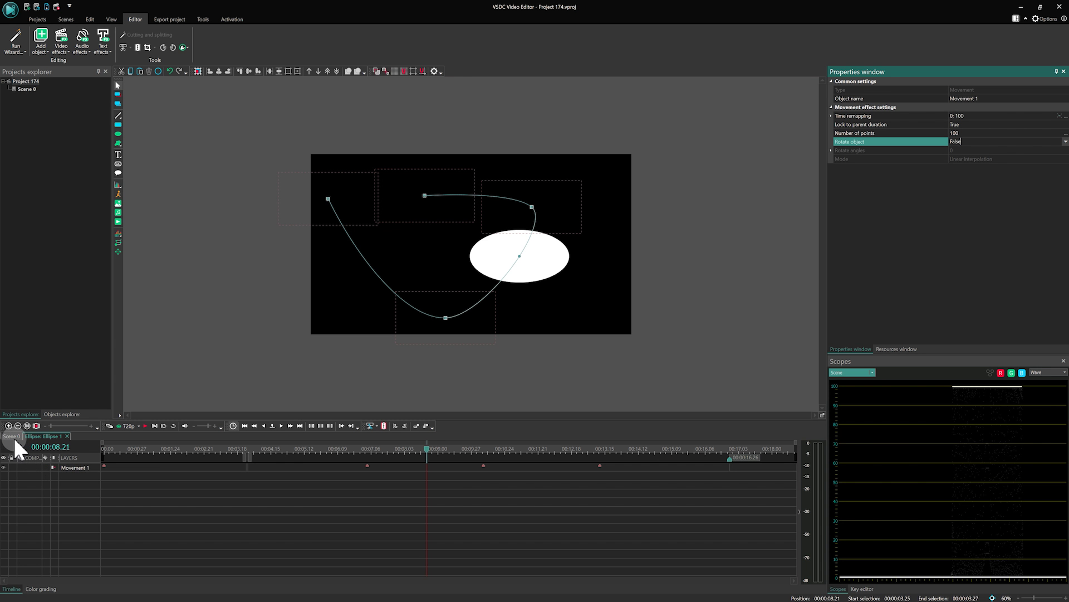
left_click(13, 436)
left_click(205, 532)
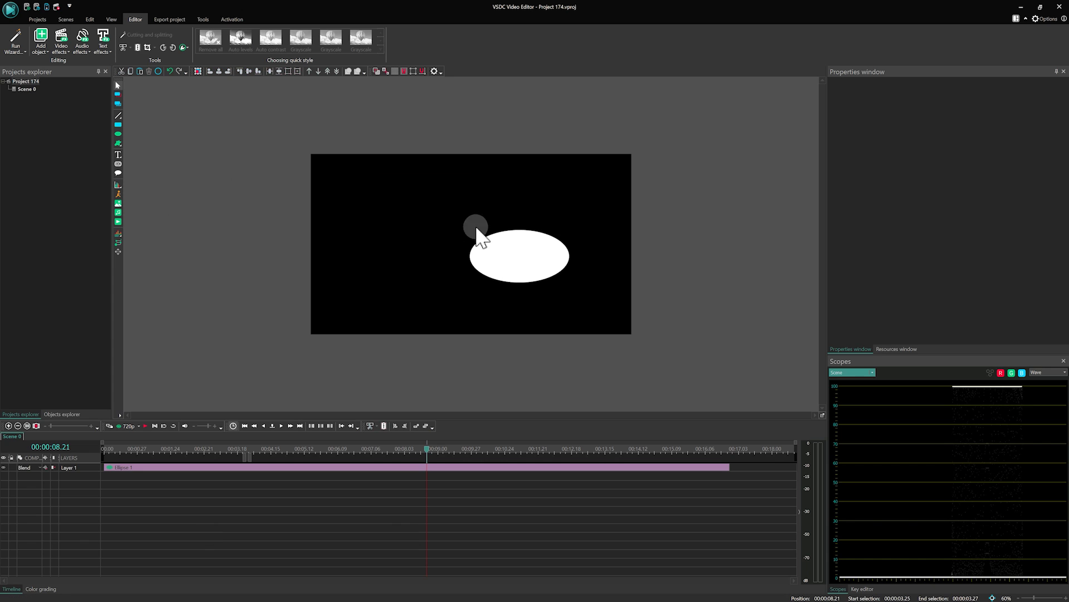
left_click(3, 466)
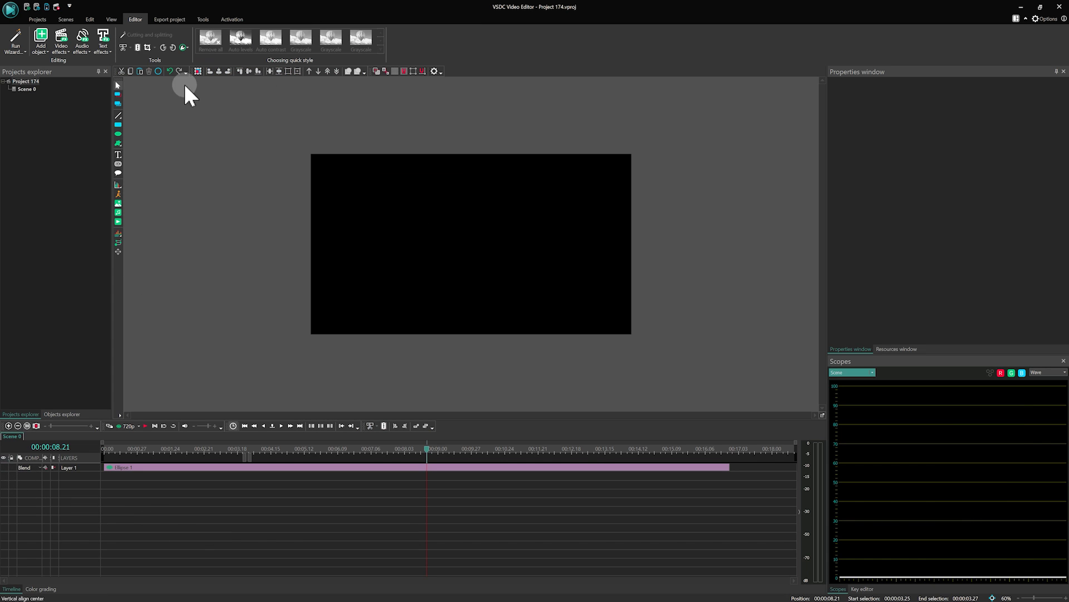
Draw a 244 by 244 Arrow #4 gallery shape in the scene's left part and extend its start to the timeline's beginning.
left_click(118, 143)
left_click(149, 182)
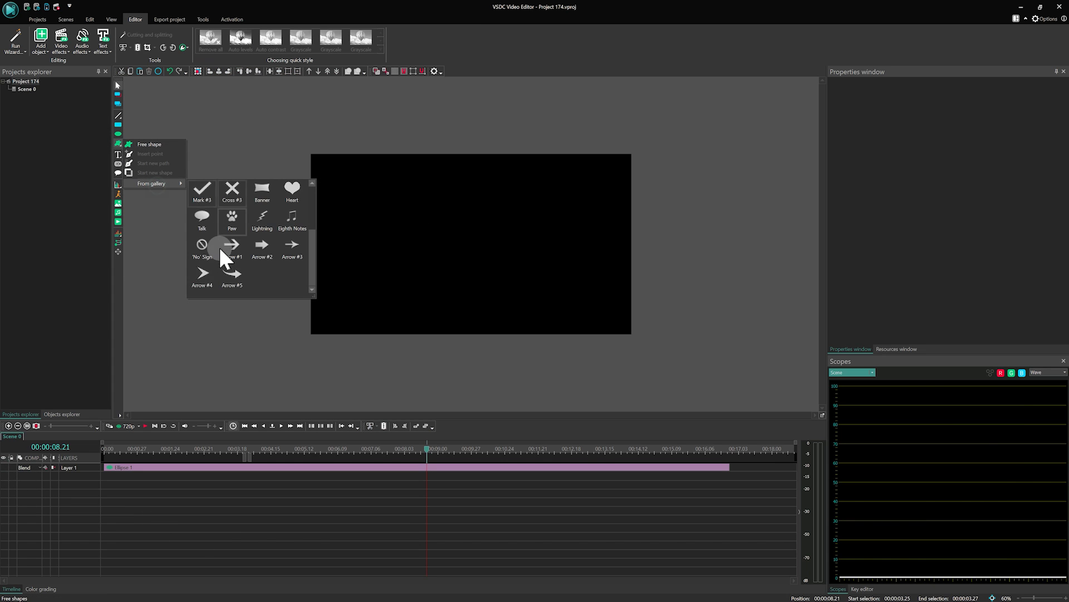
left_click(205, 269)
left_click_drag(339, 201, 380, 241)
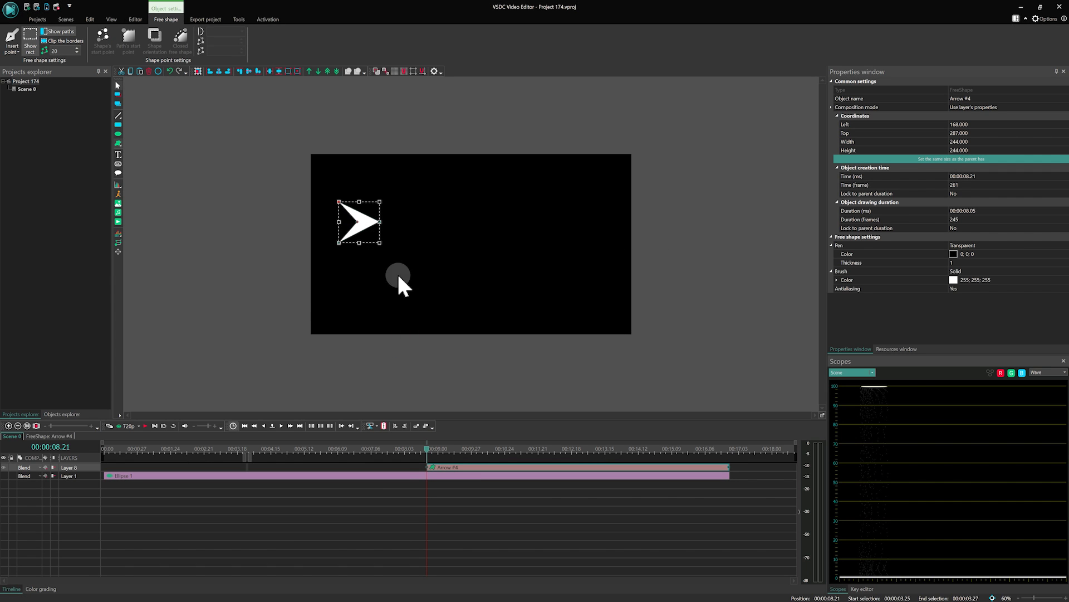
left_click_drag(426, 466, 105, 467)
left_click(270, 501)
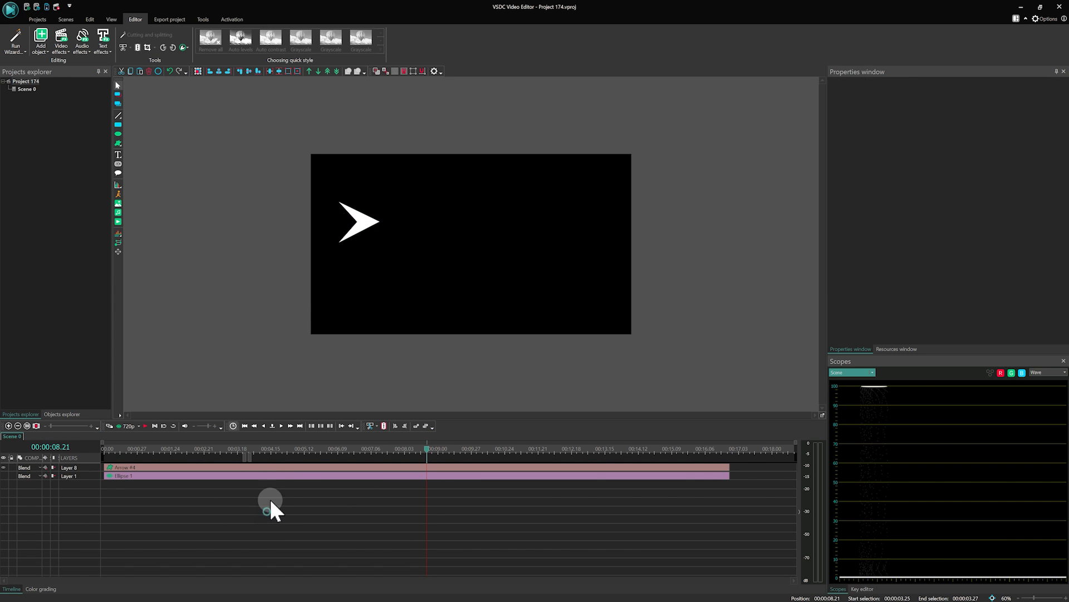
Add a movement effect to the arrow shape, with a trajectory point straight ahead at about X 980, Y 407.
double_click(275, 468)
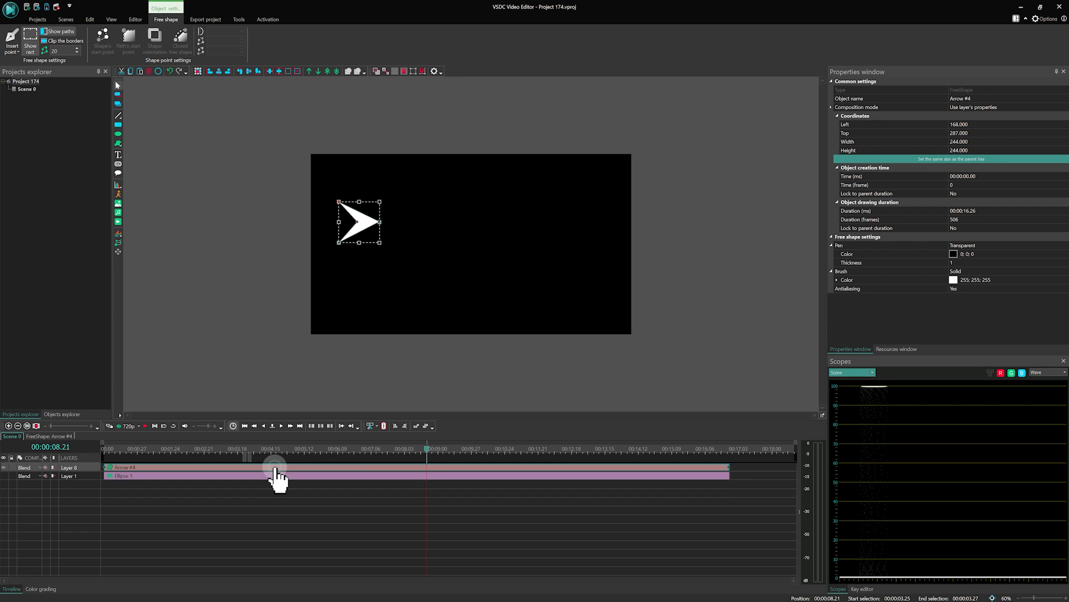
left_click(118, 252)
key("Return")
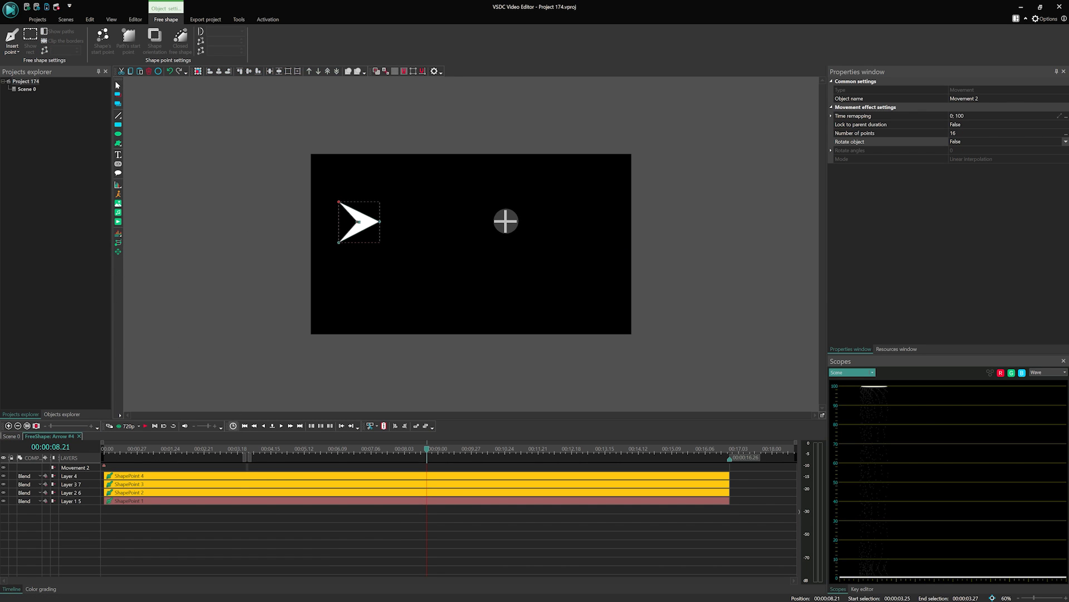
left_click(474, 222)
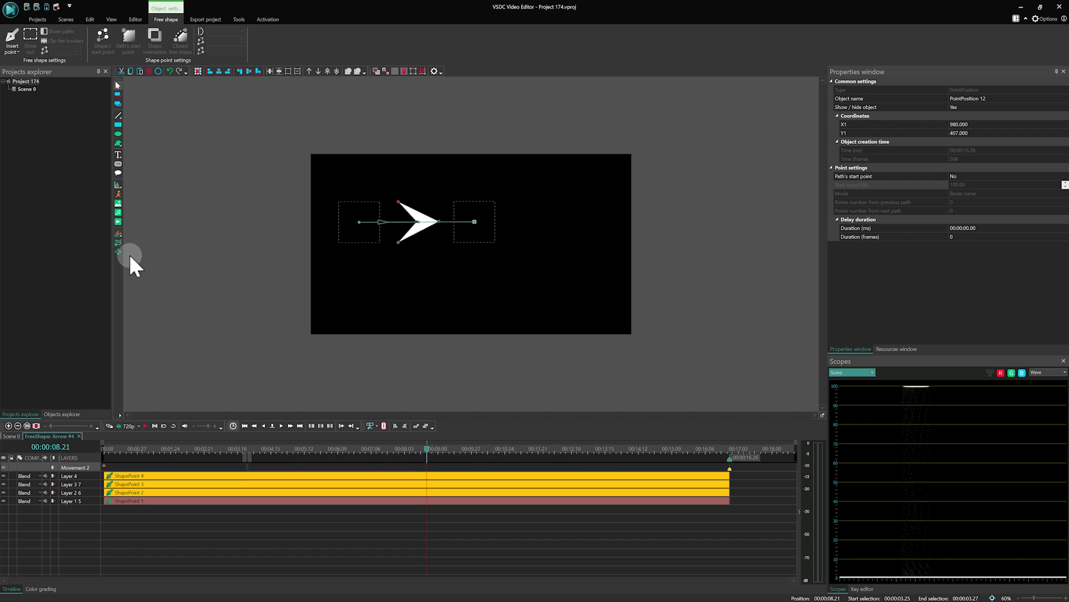
Extend the arrow's trajectory with points at about X 1735, Y 958 and X 278, Y 936.
left_click(118, 252)
key("Return")
left_click(601, 314)
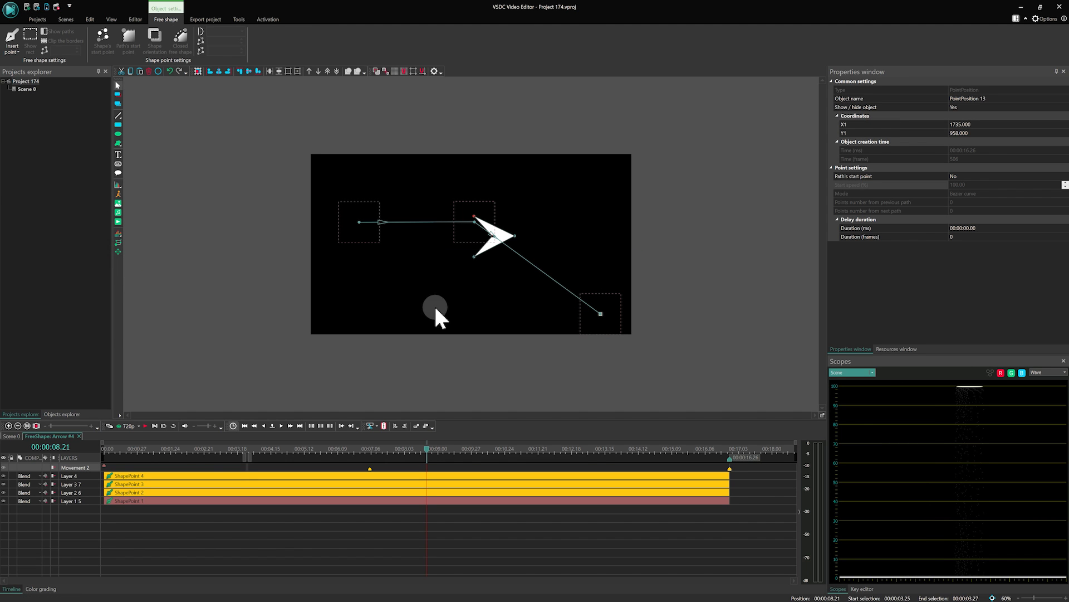
left_click(112, 242)
key("Return")
left_click(355, 307)
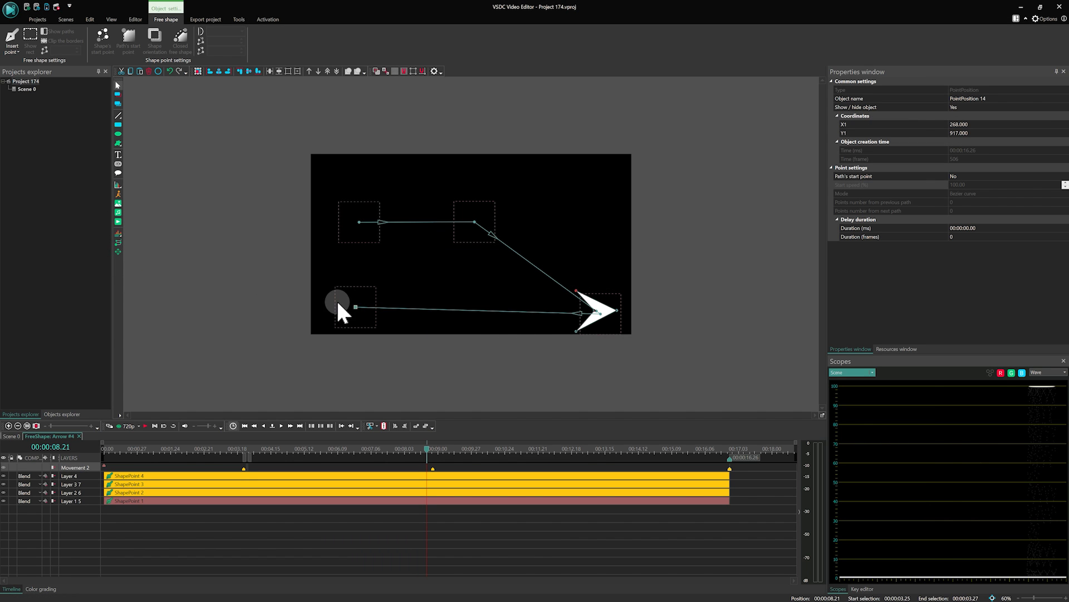
left_click_drag(354, 306, 356, 309)
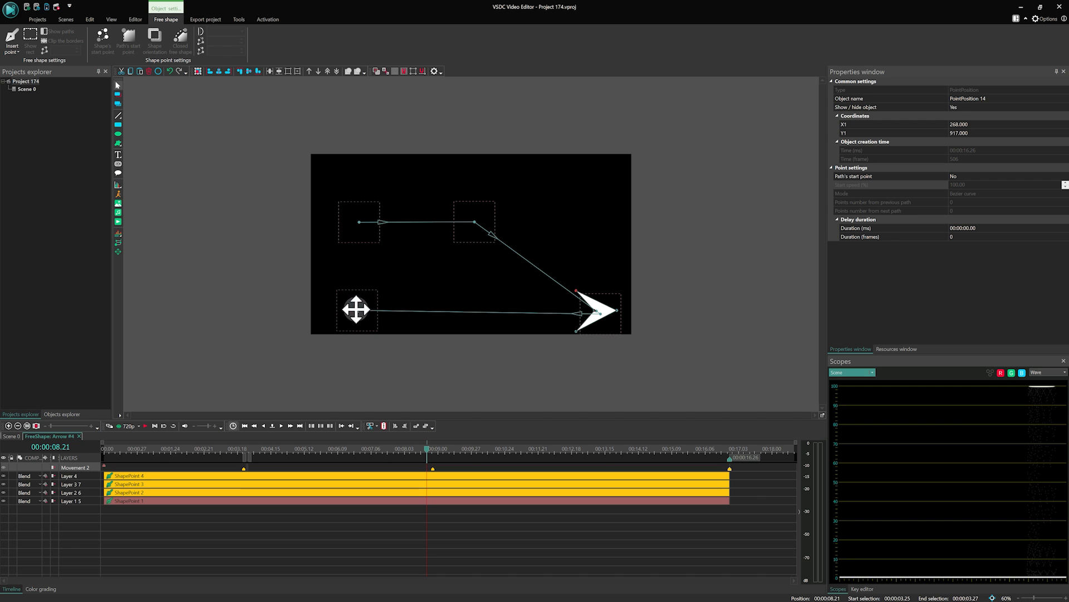
Preview the arrow's motion along the straight-segment trajectory from the start of the timeline.
left_click(105, 450)
key("space")
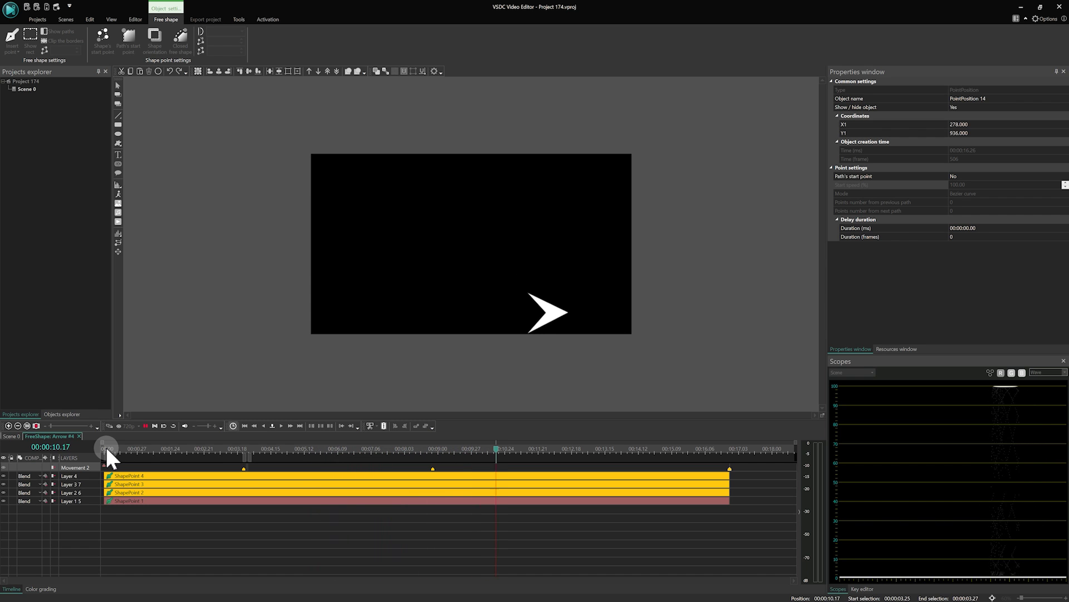
left_click(100, 509)
Set the arrow movement effect's Rotate object setting to True.
left_click(85, 466)
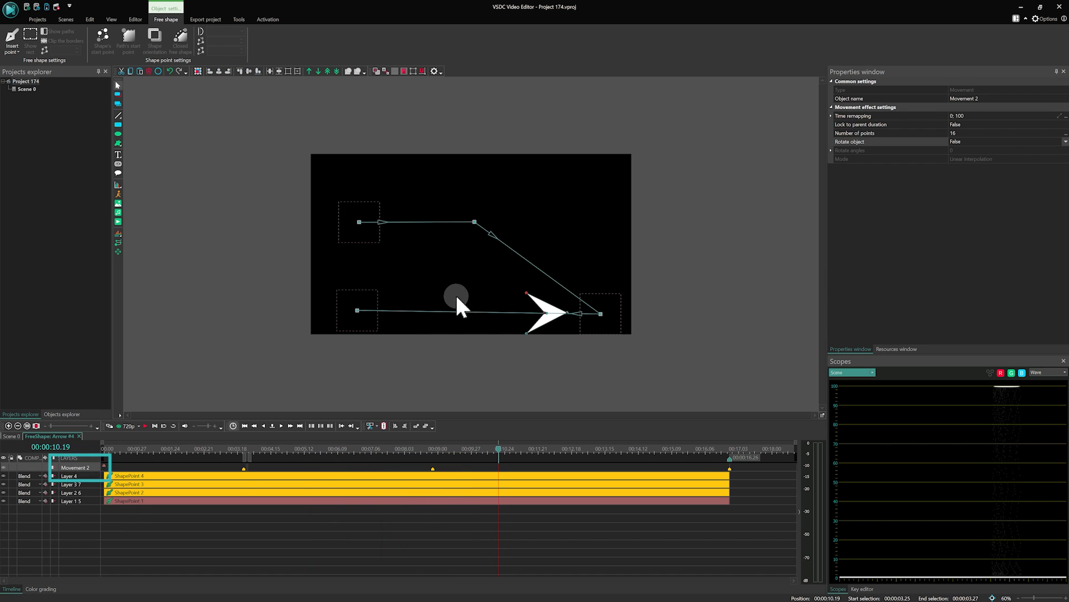
left_click(1065, 142)
left_click(988, 150)
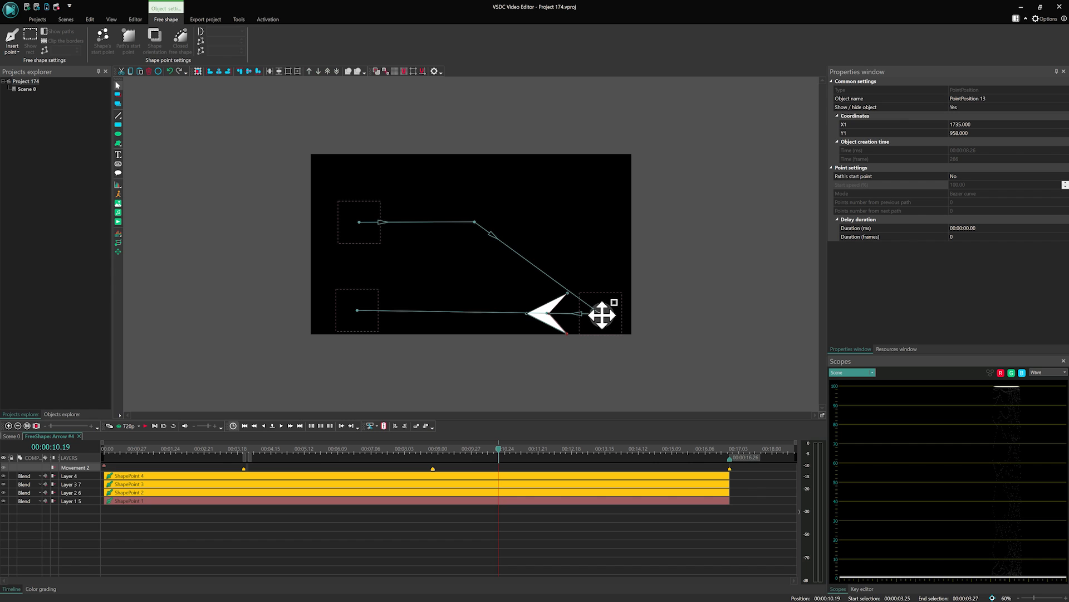
Curve the arrow's trajectory at its lower-right and upper-middle points, and preview the motion from the start.
mouse_move(601, 313)
left_mouse_down()
mouse_move(598, 339)
mouse_move(592, 333)
left_mouse_up()
left_click(485, 248)
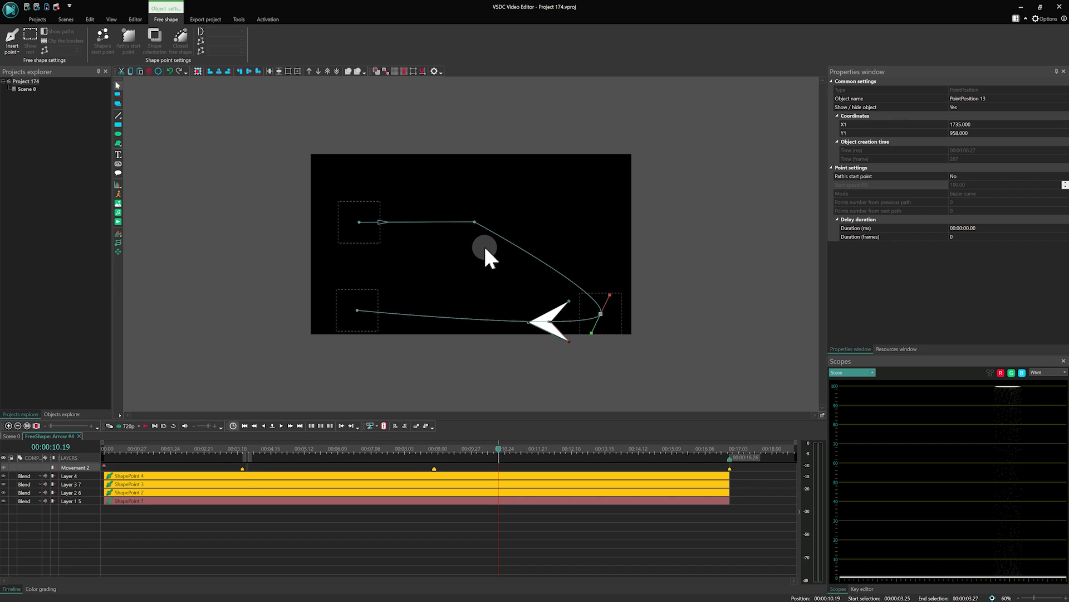
left_click_drag(474, 222, 504, 232)
left_click(368, 301)
left_click(111, 452)
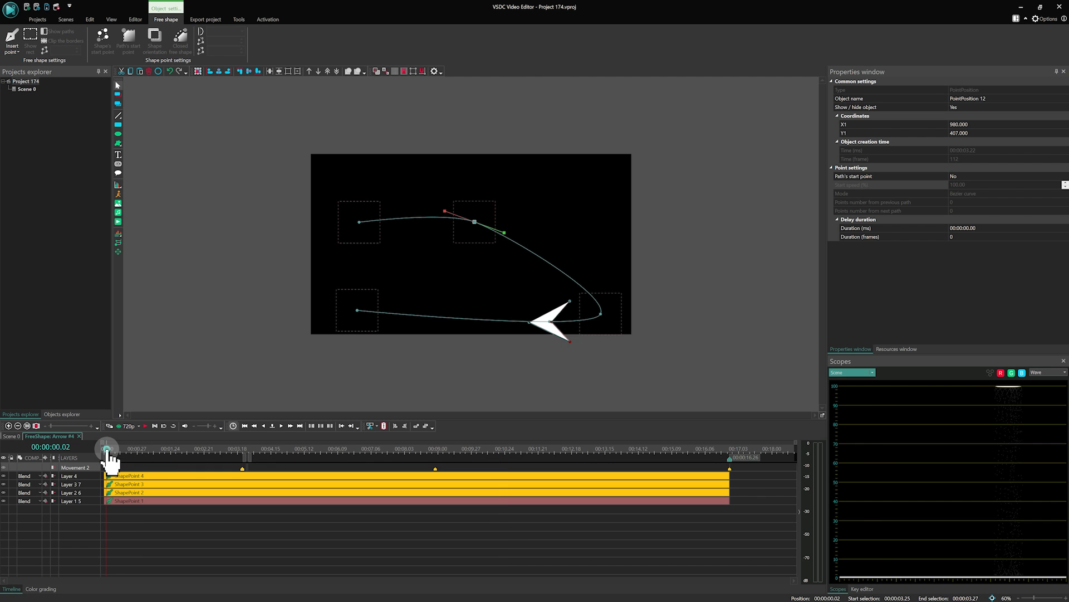
key("space")
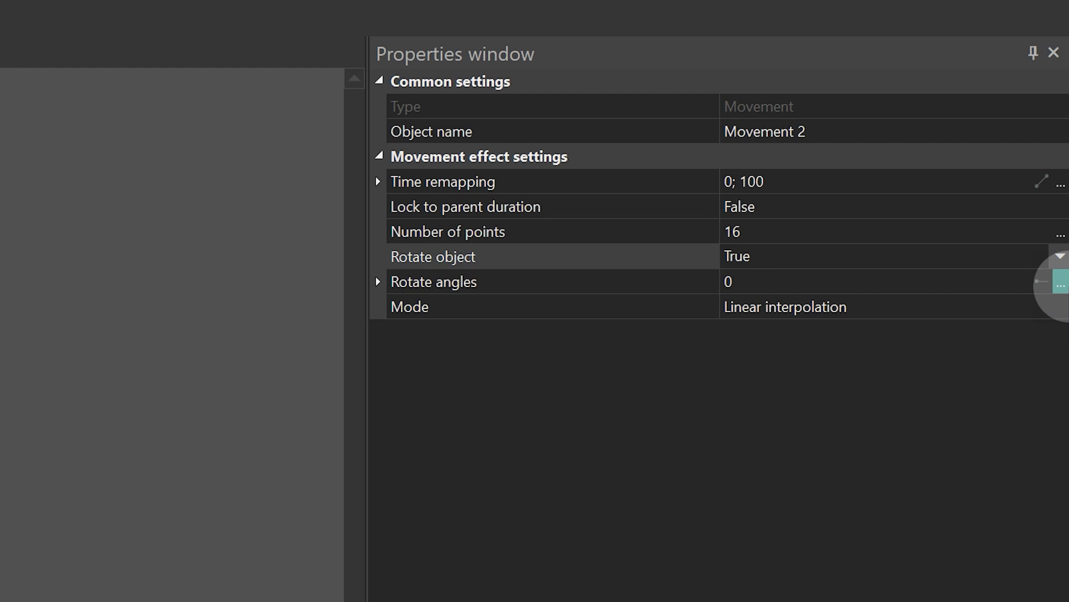
Set the Rotate angles Final value to 15 for the arrow's movement effect and preview from the start.
left_click(1060, 284)
left_click(378, 281)
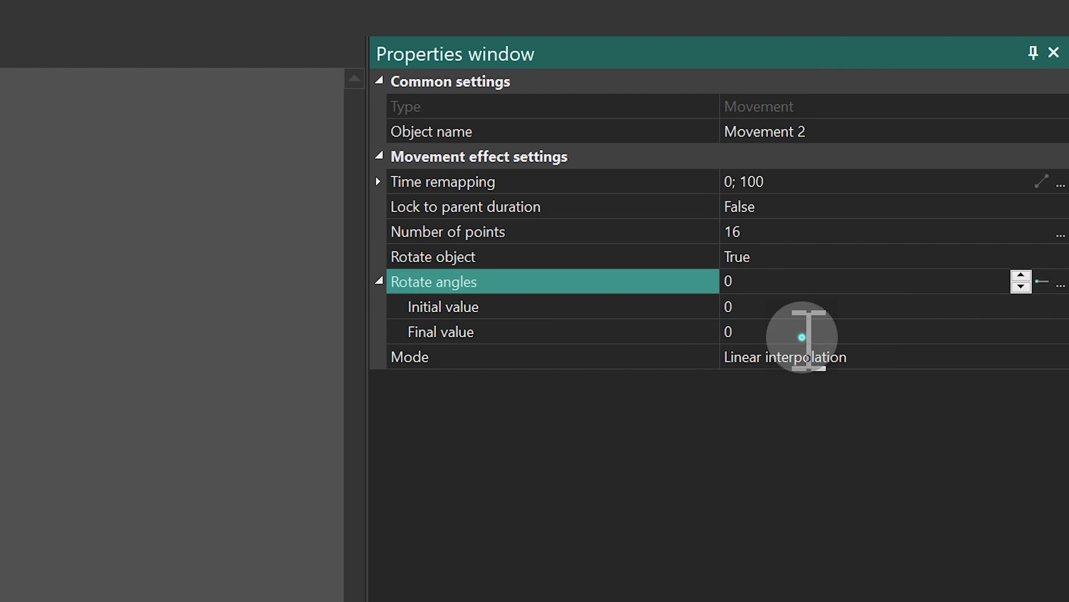
left_click(803, 337)
type("15")
key("Return")
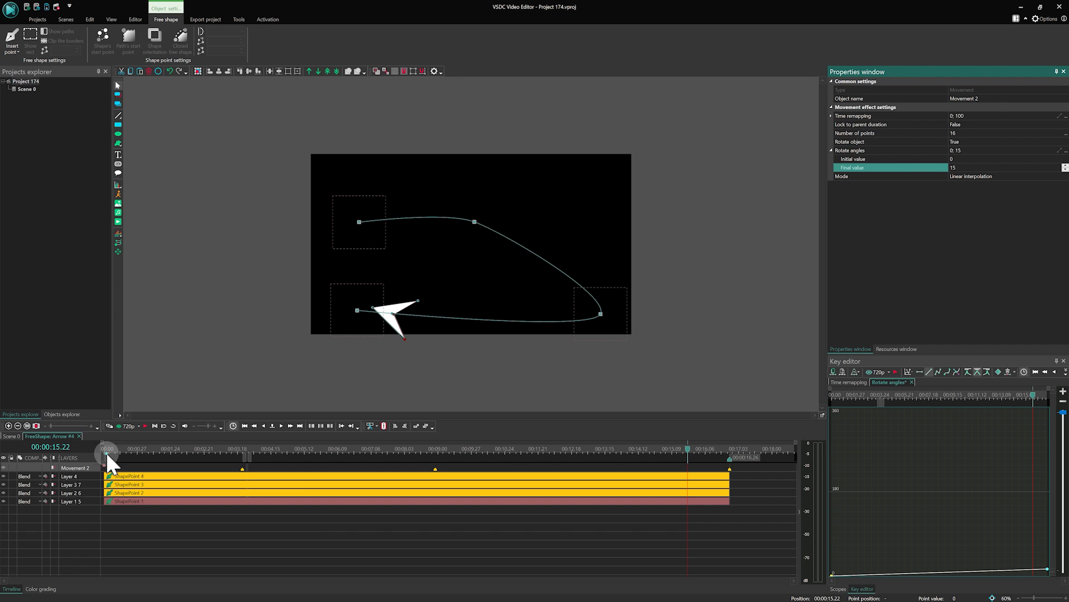
left_click(106, 452)
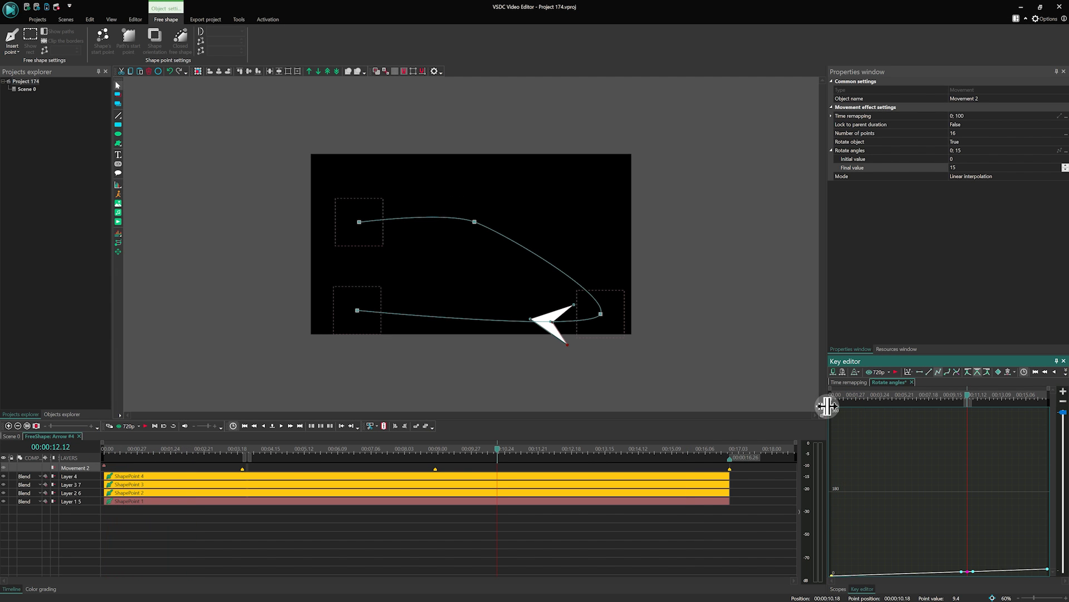
Widen the rotate angles graph and set its curve point at 00:00:10.18 to 360.
left_click_drag(827, 406, 684, 415)
left_click(1023, 373)
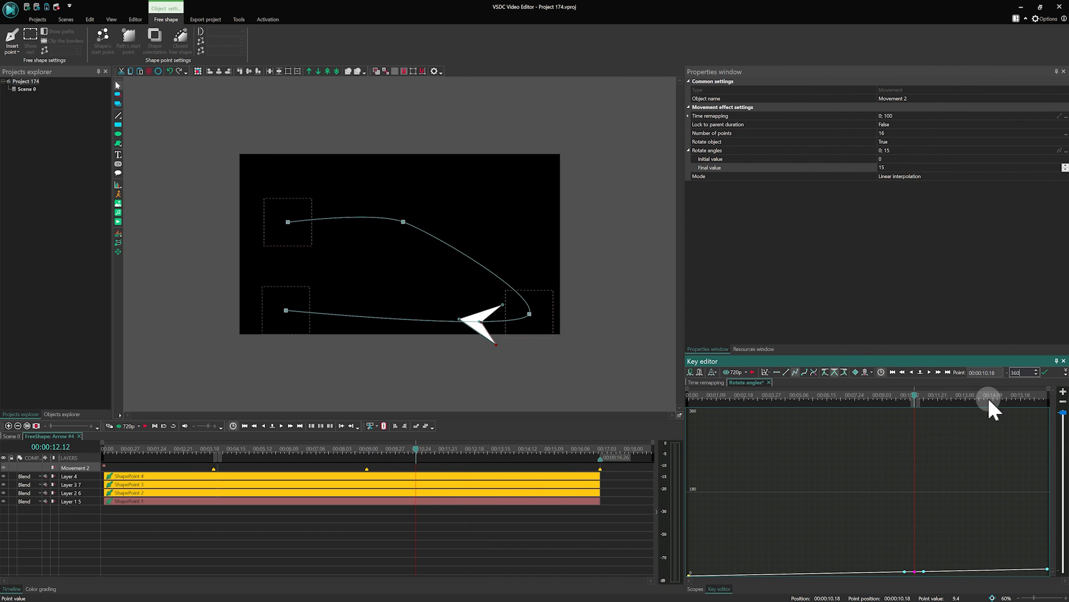
key("Return")
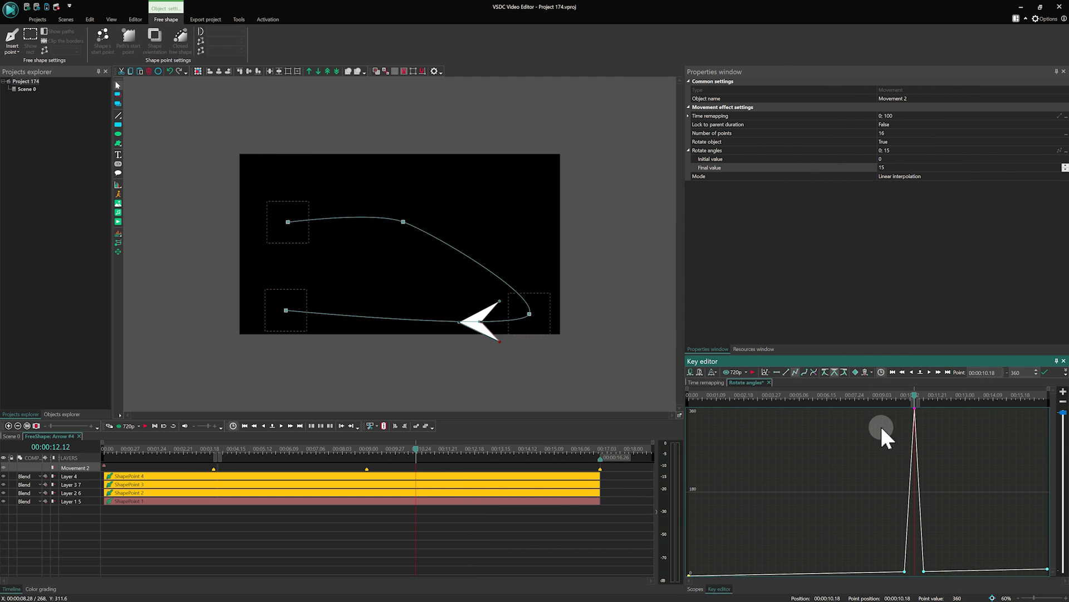
Preview the arrow's rotation from shortly before the 360 peak on the rotate angles curve.
left_click(855, 395)
key("space")
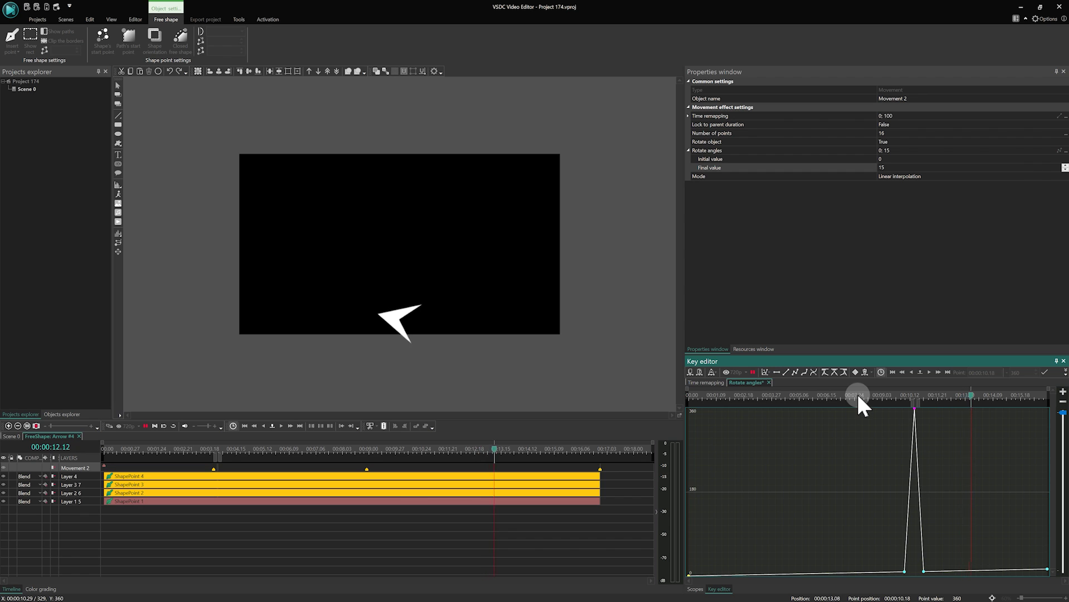
key("space")
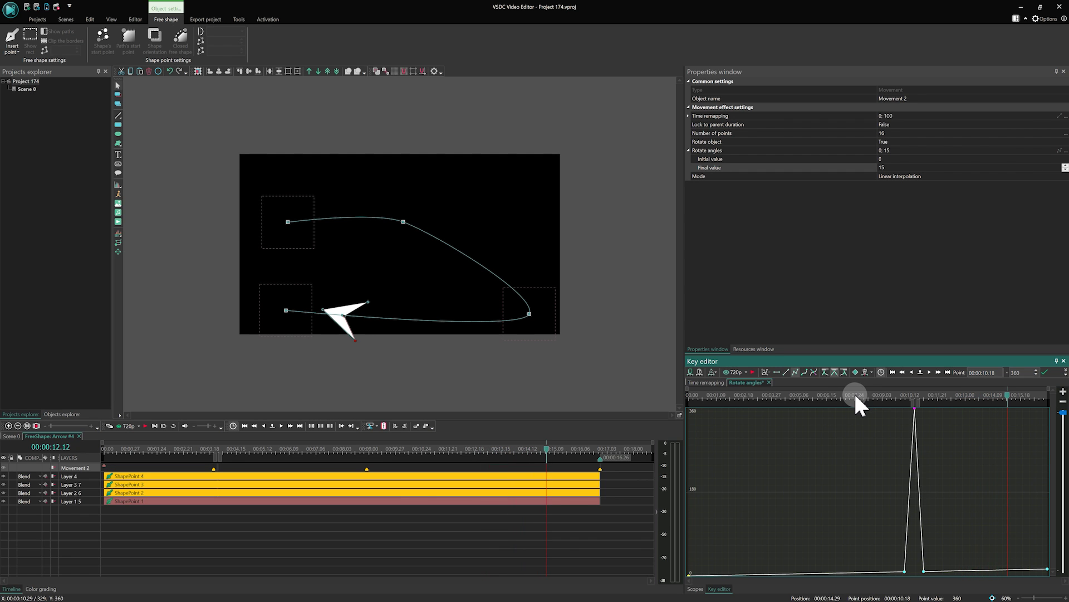